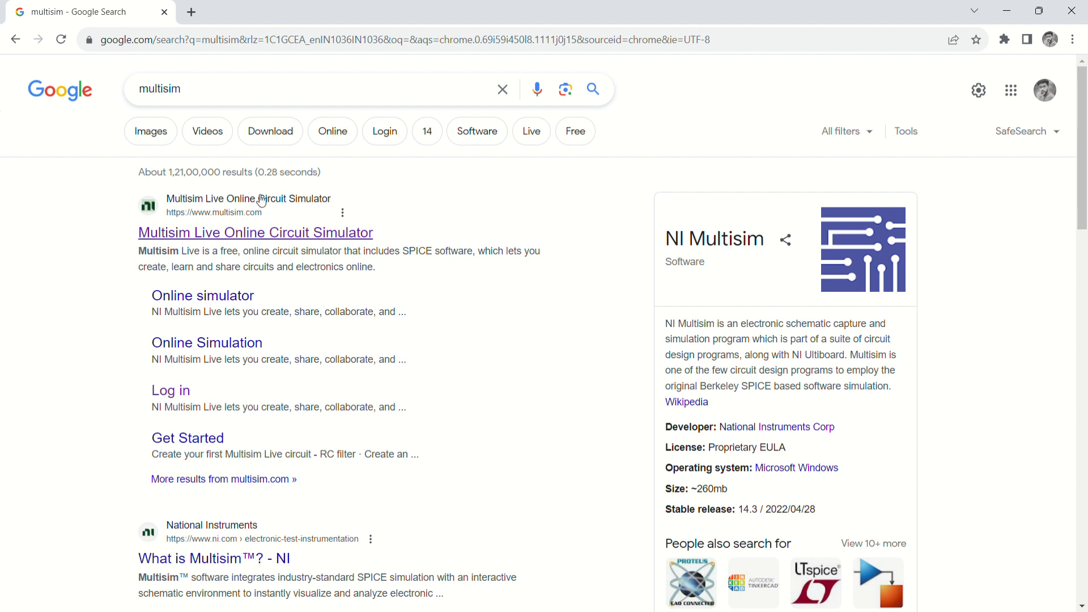
# Open the 'Multisim Live Online Circuit Simulator' result from the Google search for 'multisim'.
pyautogui.click(260, 244)
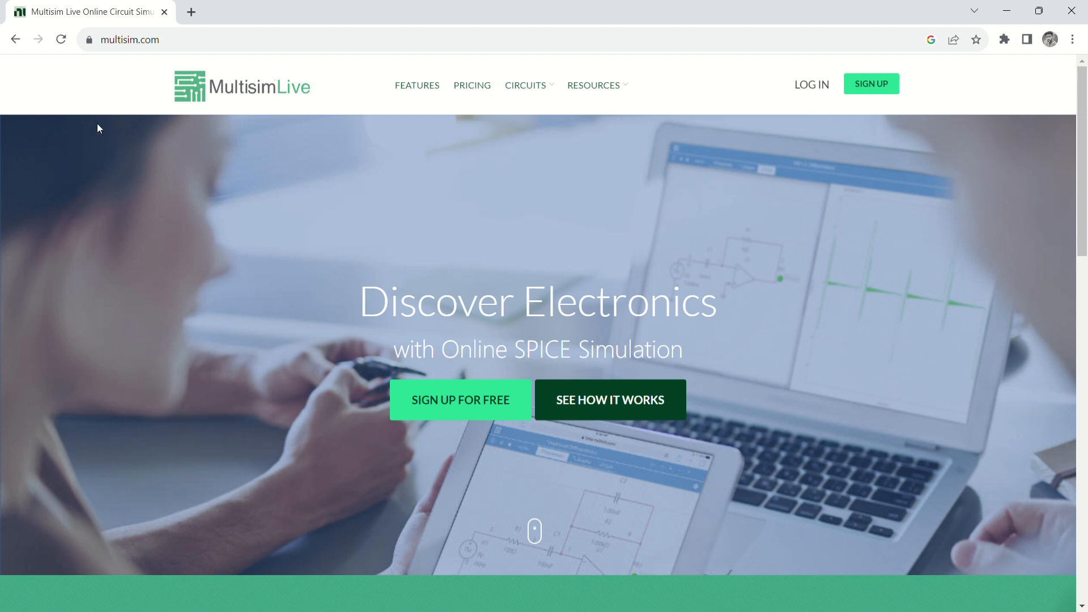
# Sign up for a free Multisim Live account and create a new blank circuit.
pyautogui.click(450, 387)
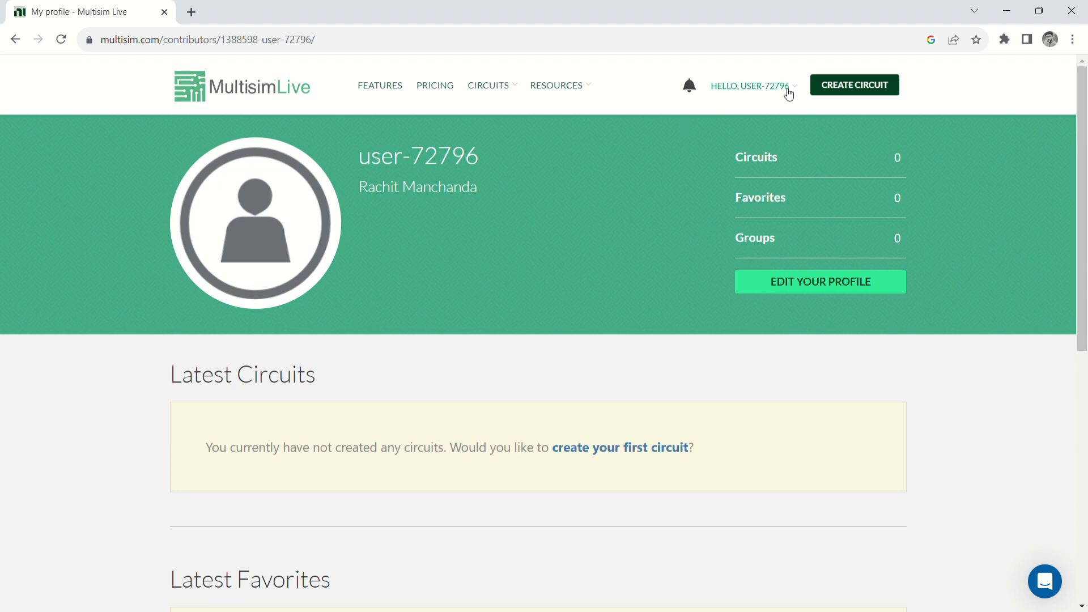
pyautogui.click(829, 92)
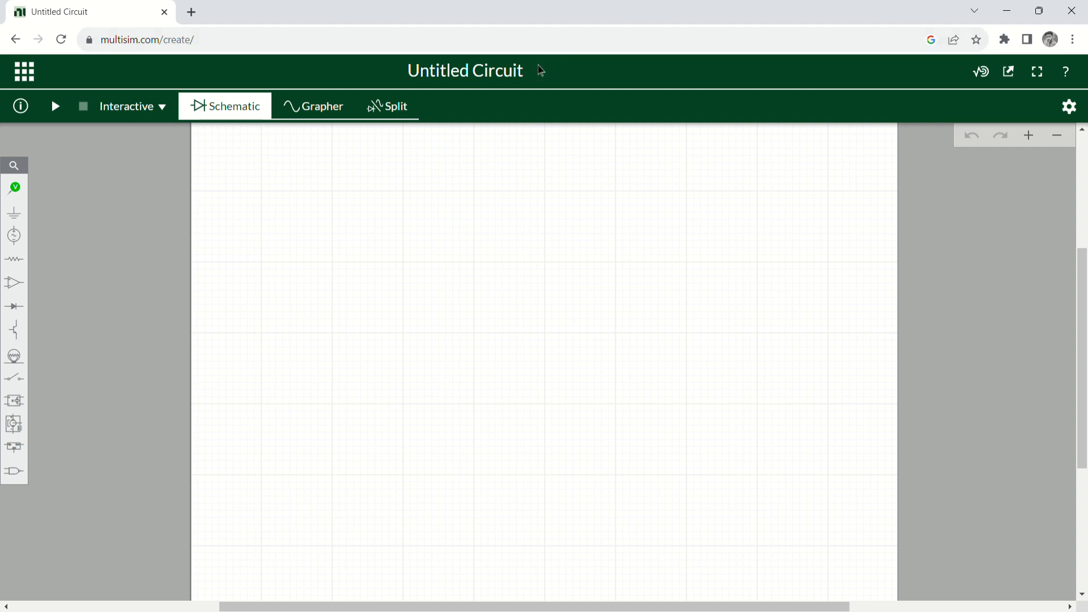
# Replace the 'Untitled Circuit' title with the author's name and roll number.
pyautogui.click(523, 74)
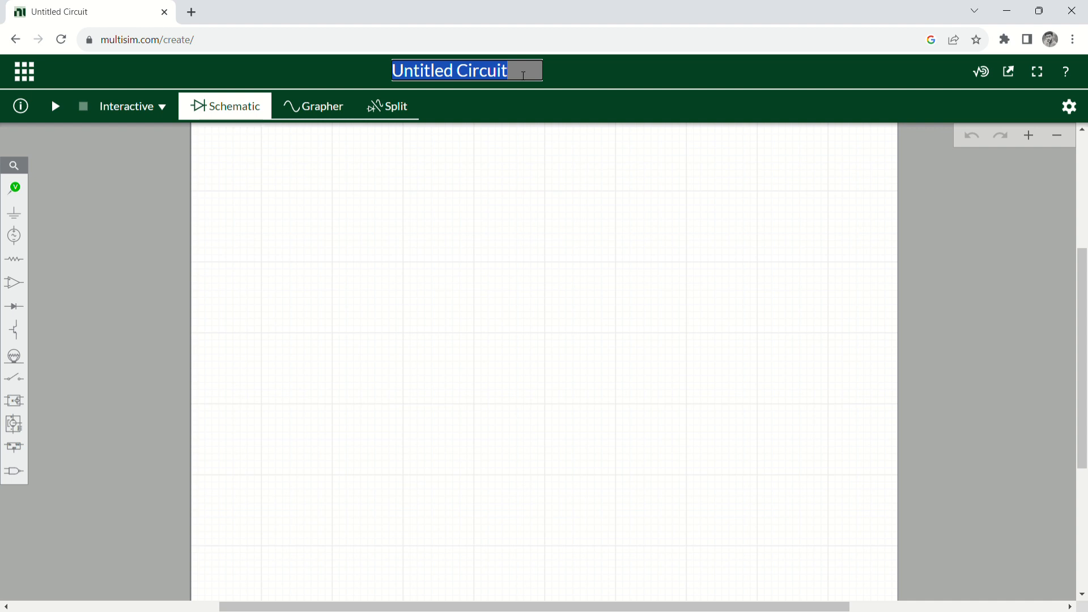
pyautogui.press('BackSpace')
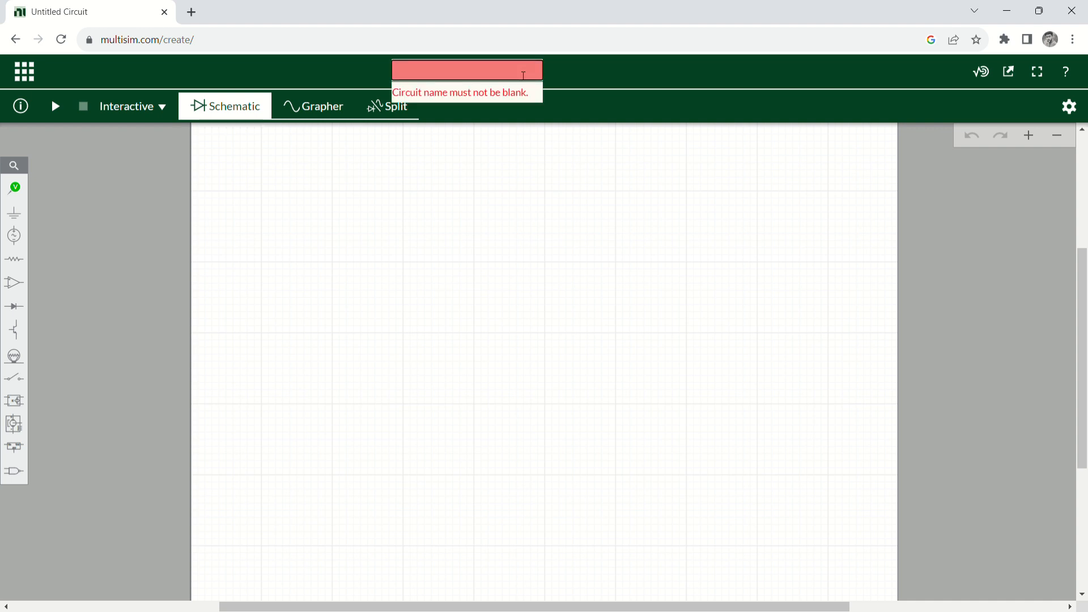
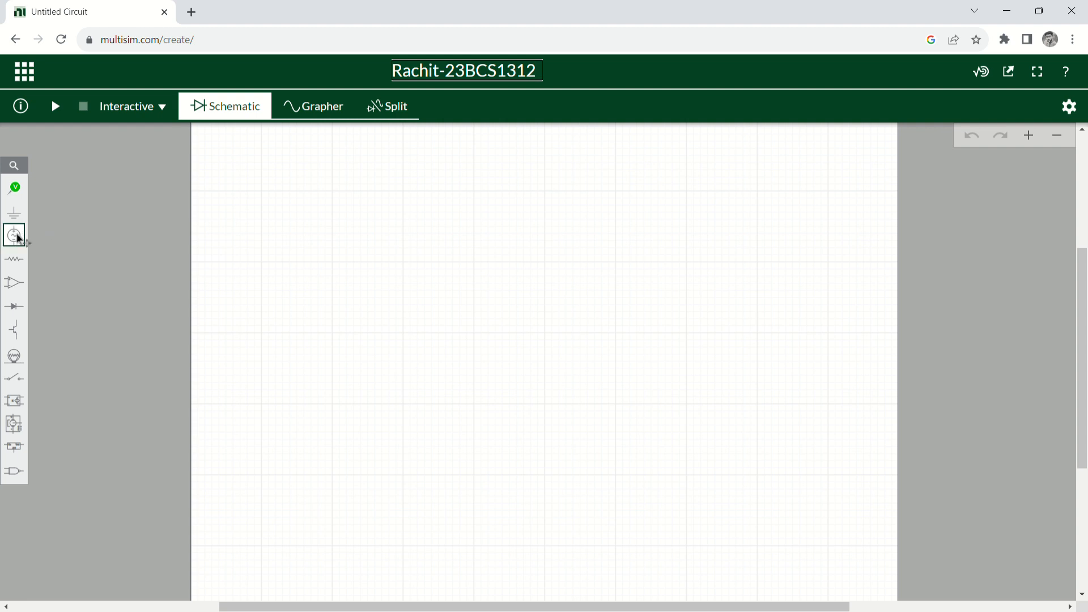
# Place an AC voltage source V1 (1 V, 1 kHz, 0°) on the canvas, nudged slightly down.
pyautogui.click(18, 239)
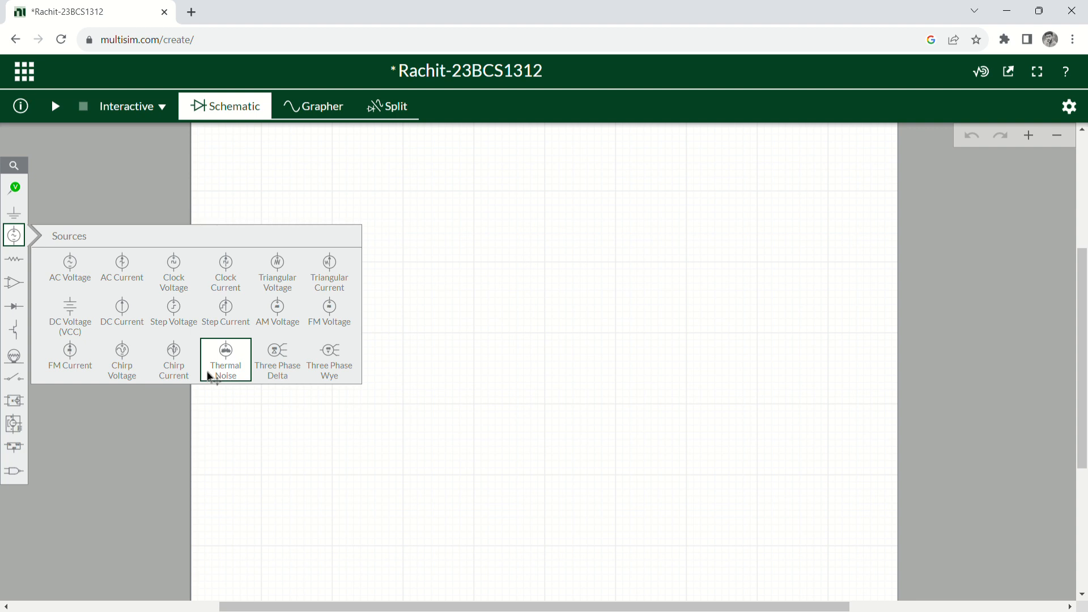
pyautogui.click(75, 287)
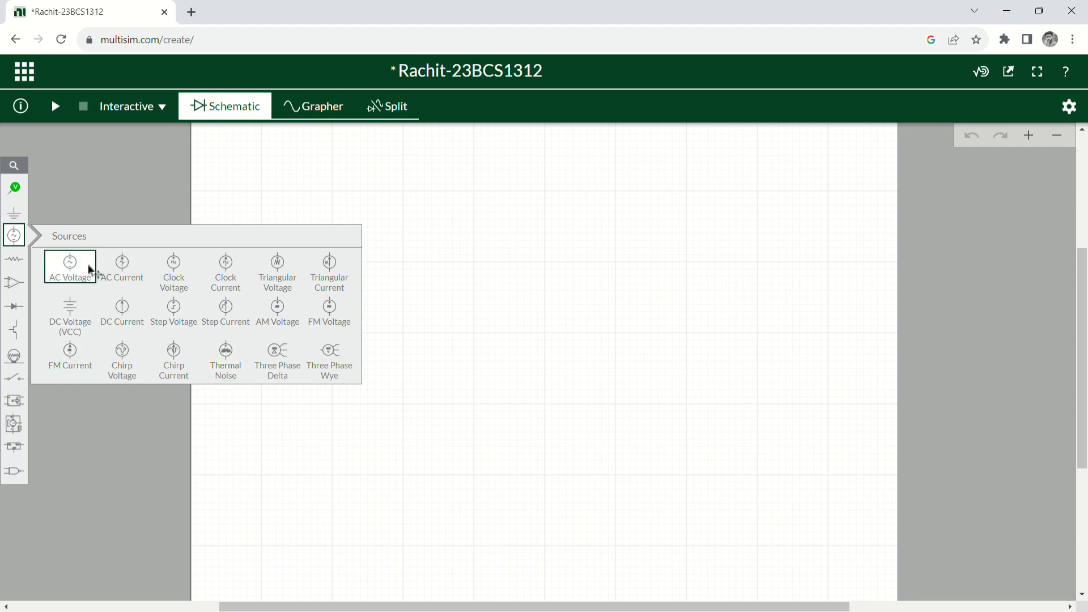
pyautogui.click(365, 266)
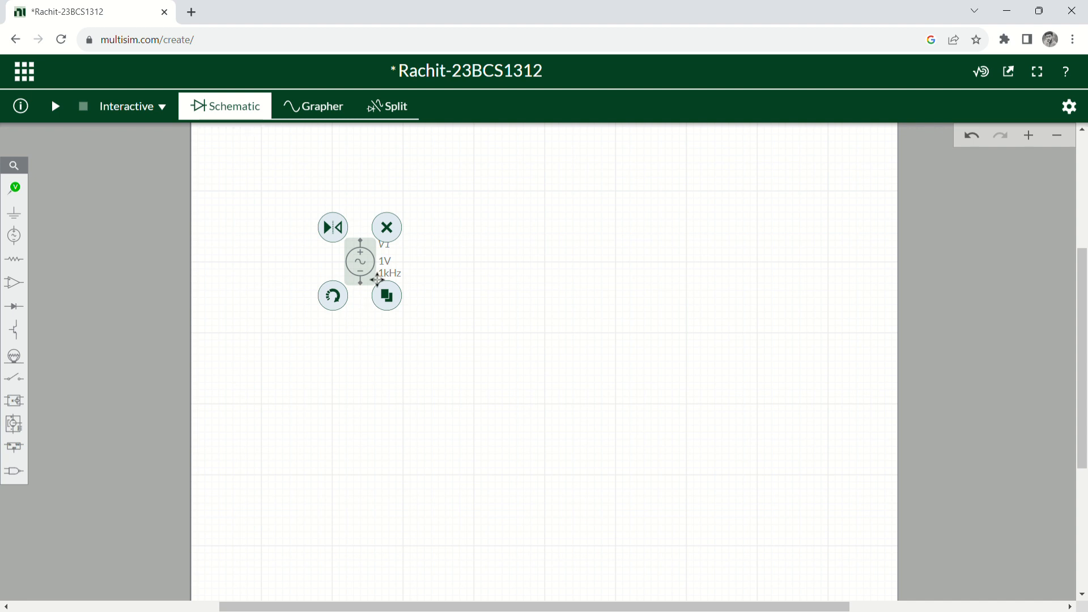
pyautogui.moveTo(377, 279); pyautogui.dragTo(374, 293)
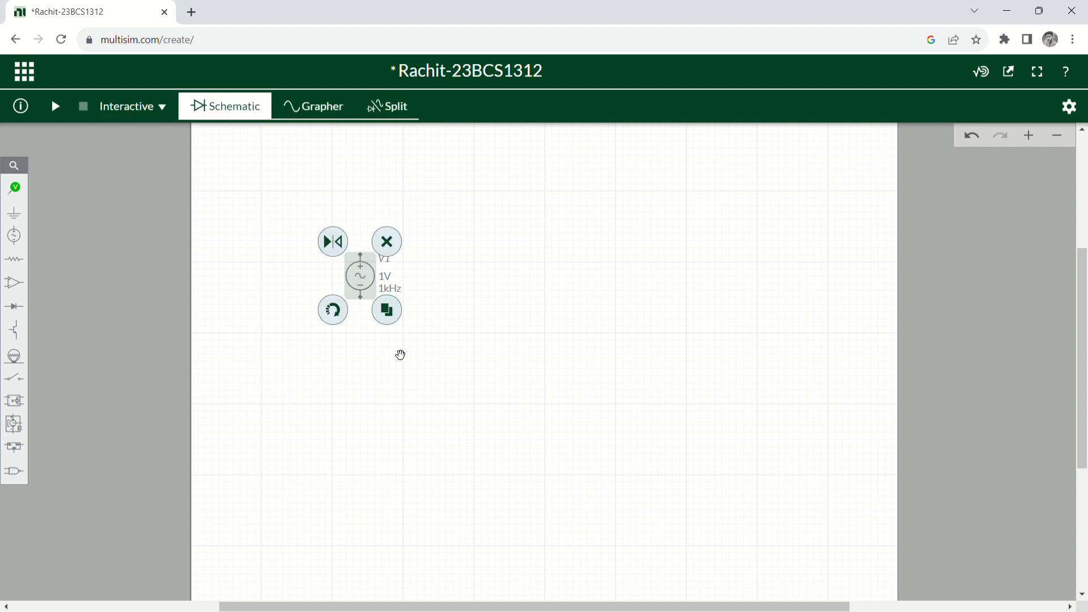
pyautogui.click(400, 355)
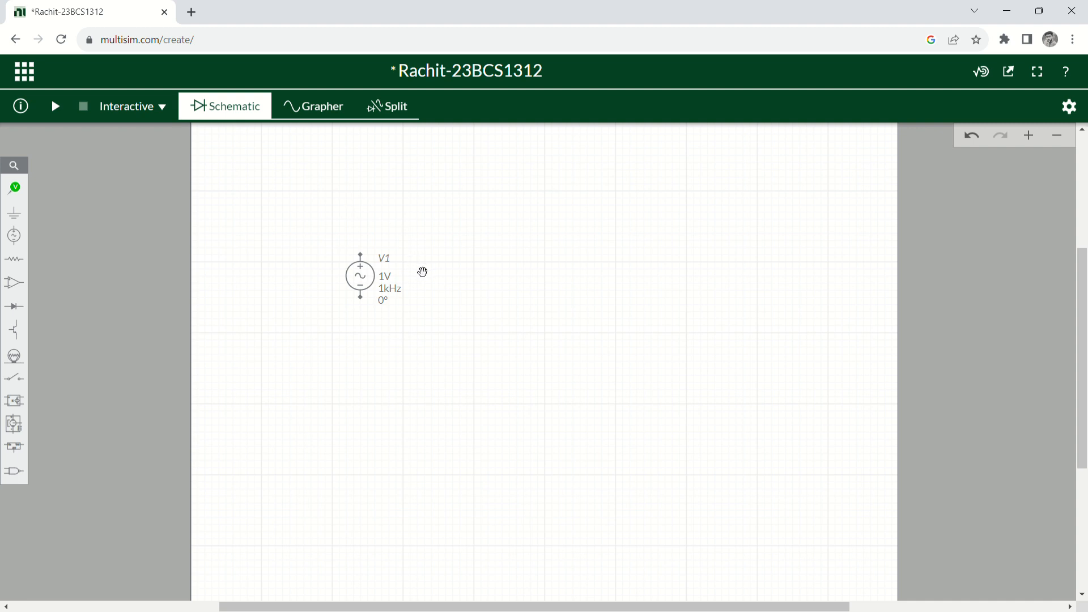
# Rename the AC source from V1 to 'Voltage'.
pyautogui.doubleClick(384, 261)
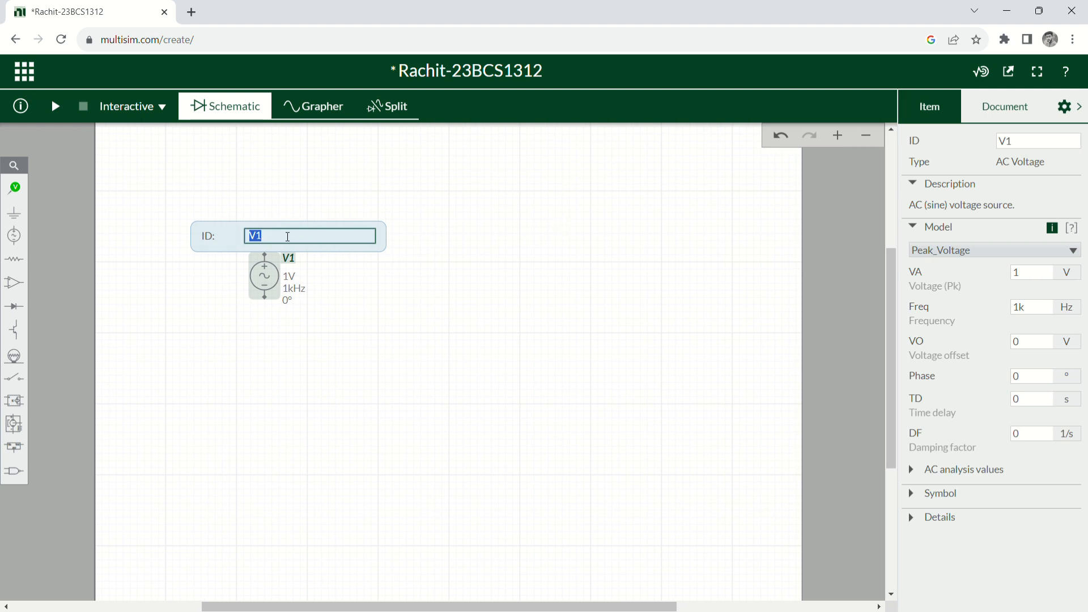
pyautogui.press('BackSpace')
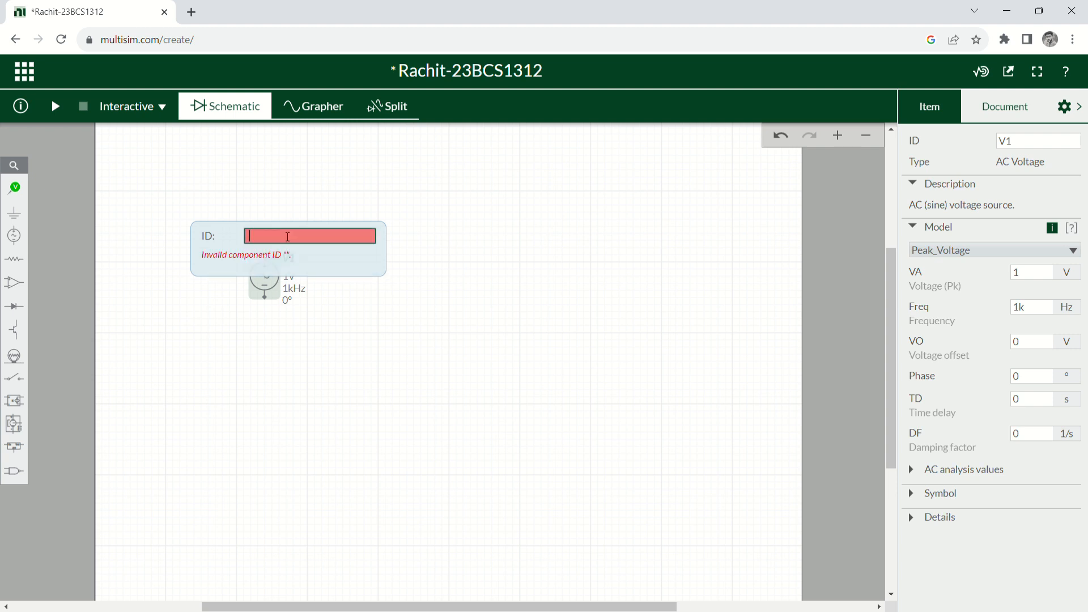
pyautogui.write('Voltage')
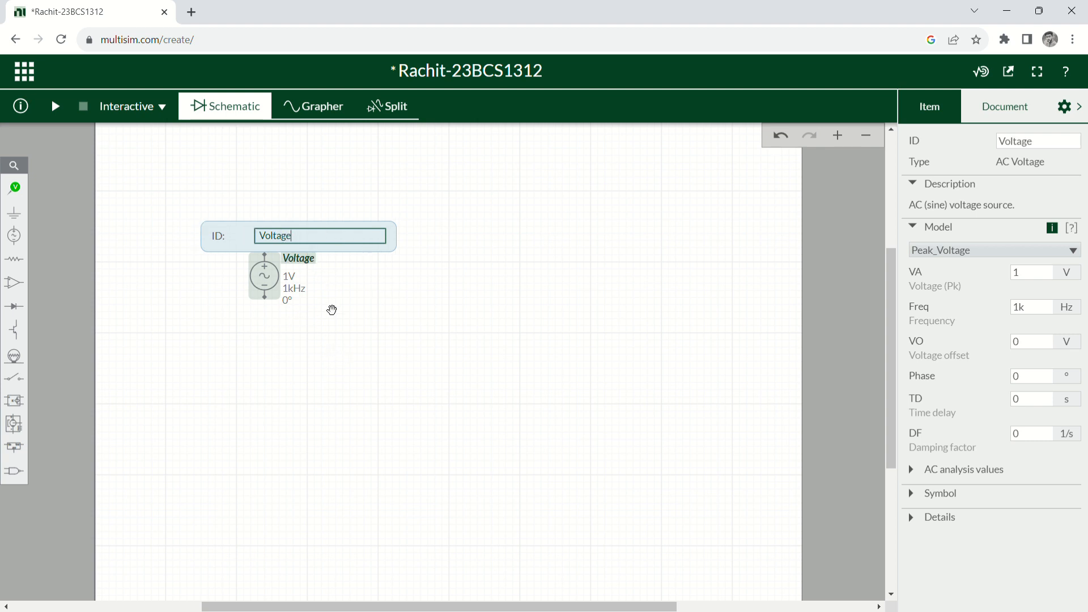
# Set the source's peak voltage to 220 V.
pyautogui.click(290, 277)
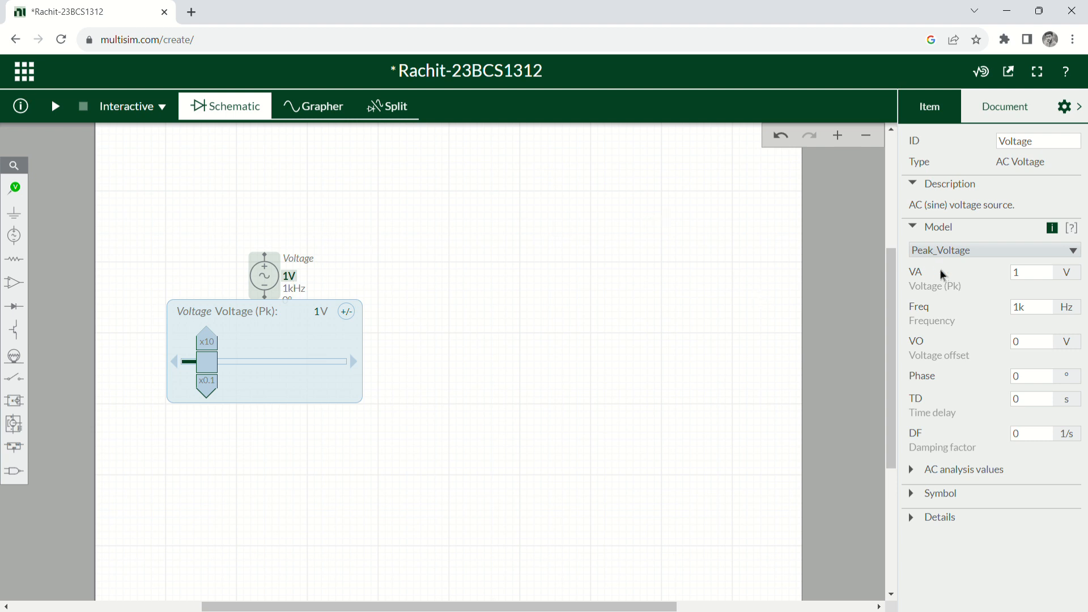
pyautogui.click(1028, 278)
pyautogui.doubleClick(1028, 277)
pyautogui.press('BackSpace')
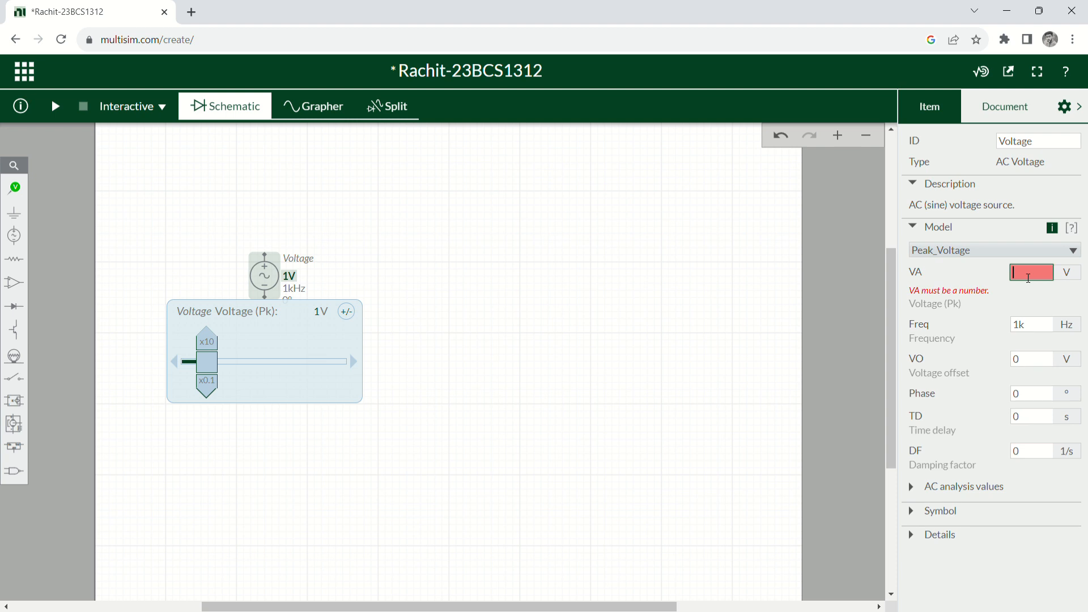
pyautogui.write('220')
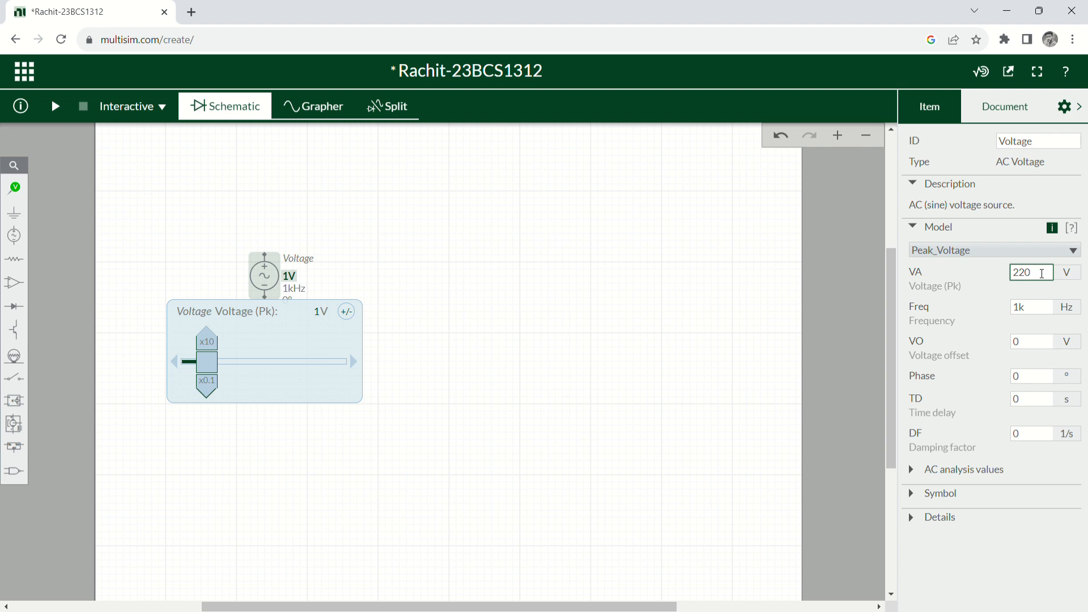
pyautogui.press('Return')
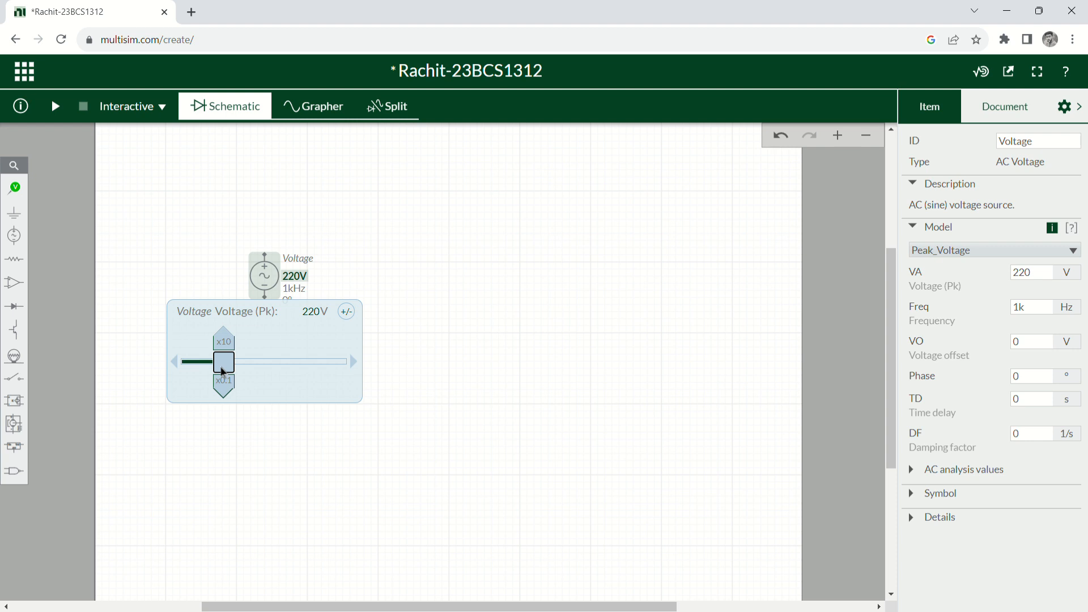
pyautogui.click(424, 367)
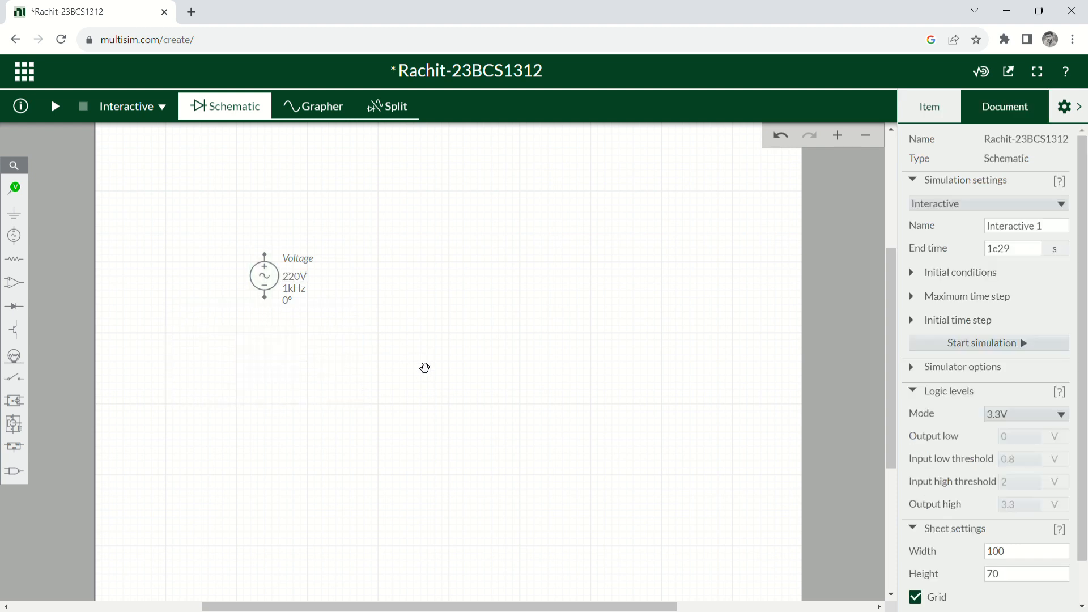
# Change the source's frequency from 1 kHz to 50 Hz.
pyautogui.click(294, 289)
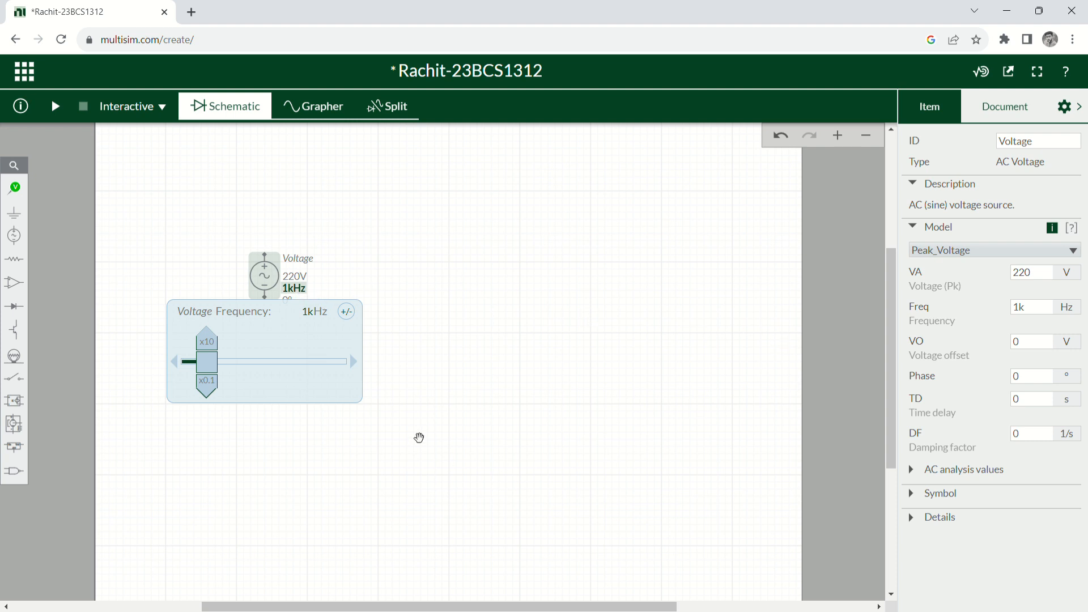
pyautogui.click(1035, 306)
pyautogui.doubleClick(1037, 306)
pyautogui.press('BackSpace')
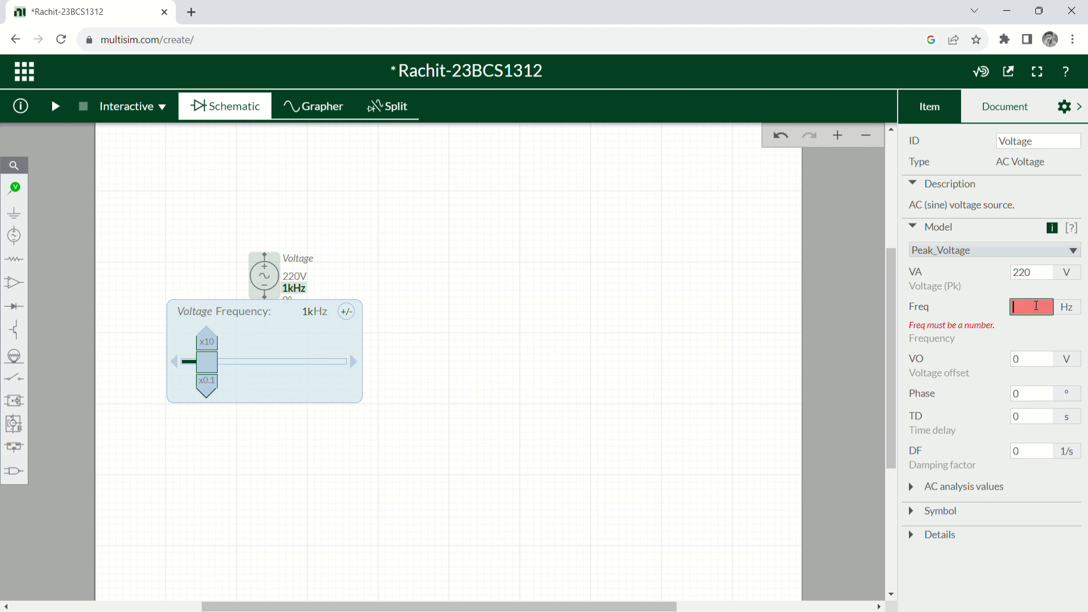
pyautogui.write('50')
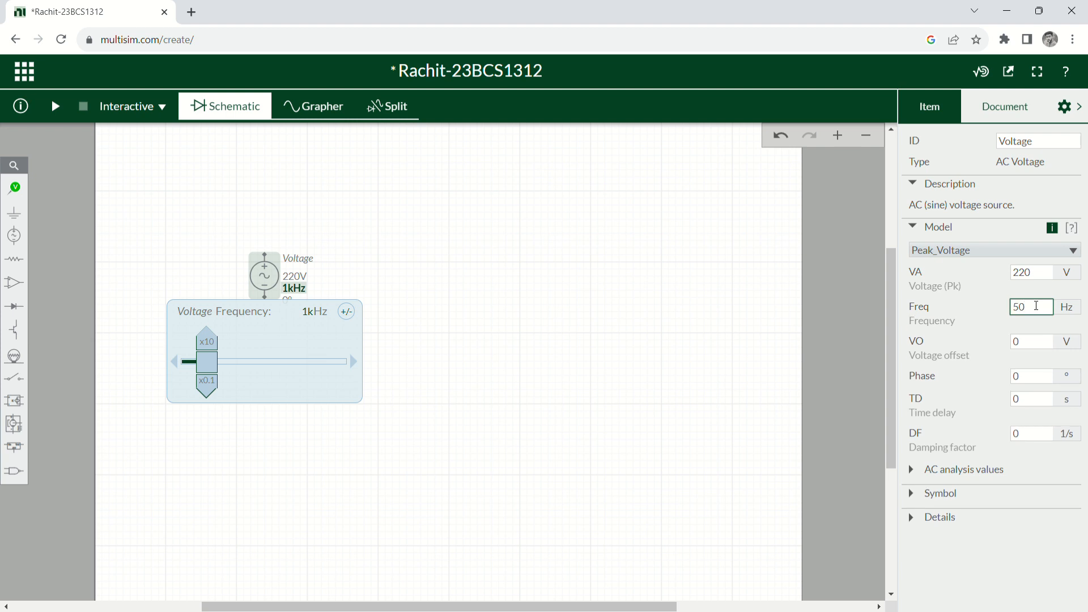
pyautogui.press('Return')
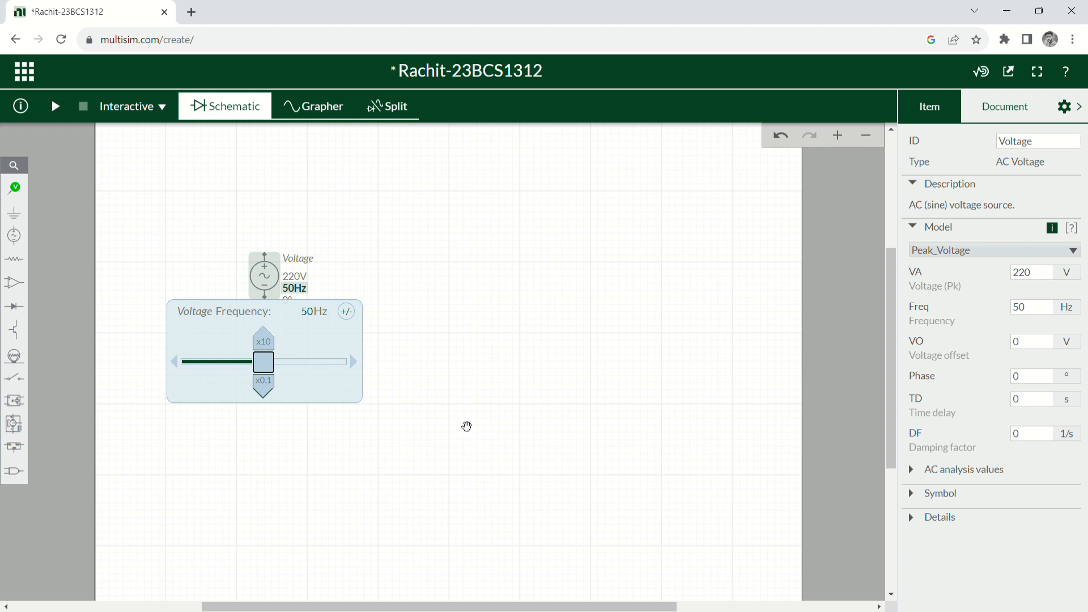
pyautogui.click(465, 426)
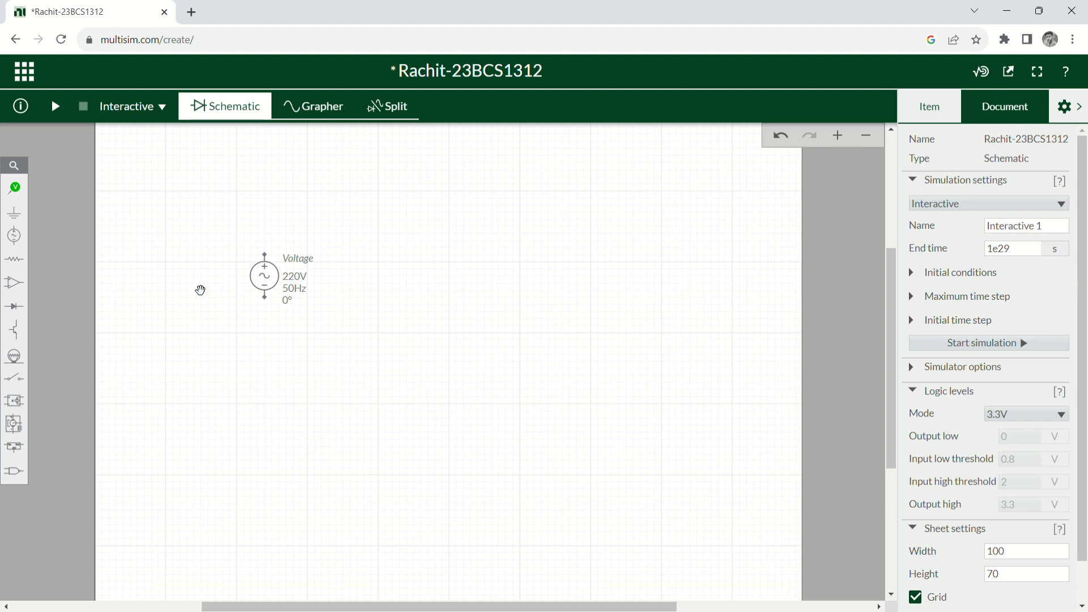
# Place a ground symbol below and right of the 220 V source.
pyautogui.click(20, 225)
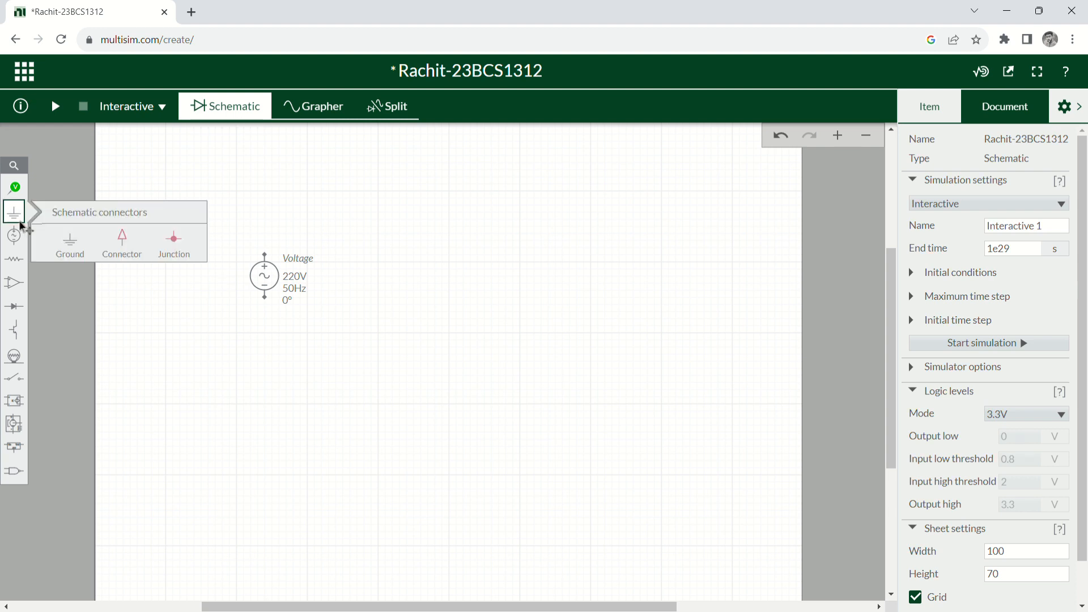
pyautogui.click(67, 253)
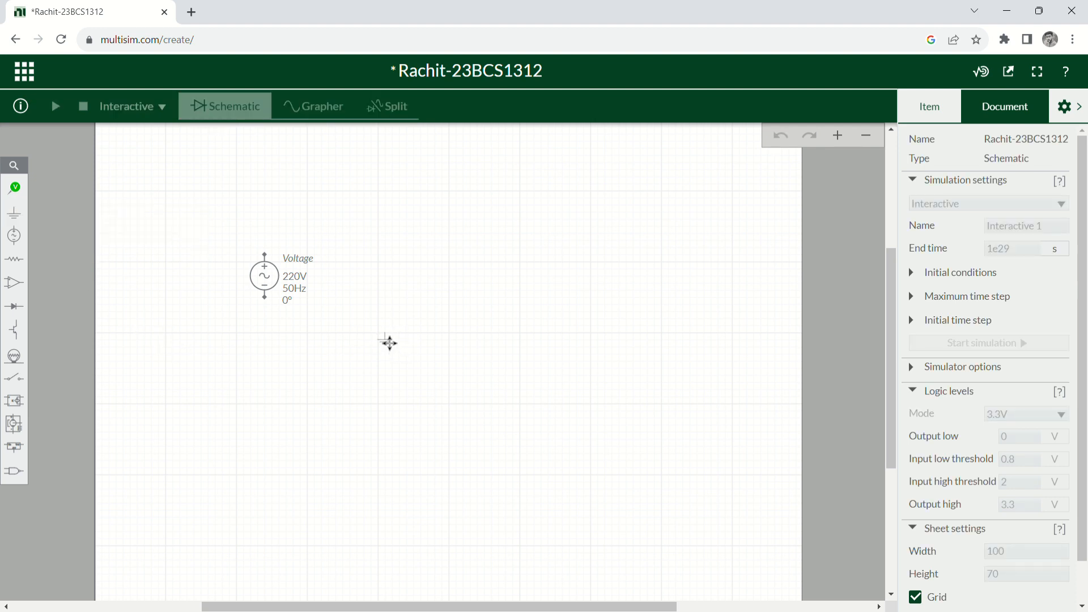
pyautogui.click(388, 342)
pyautogui.click(530, 391)
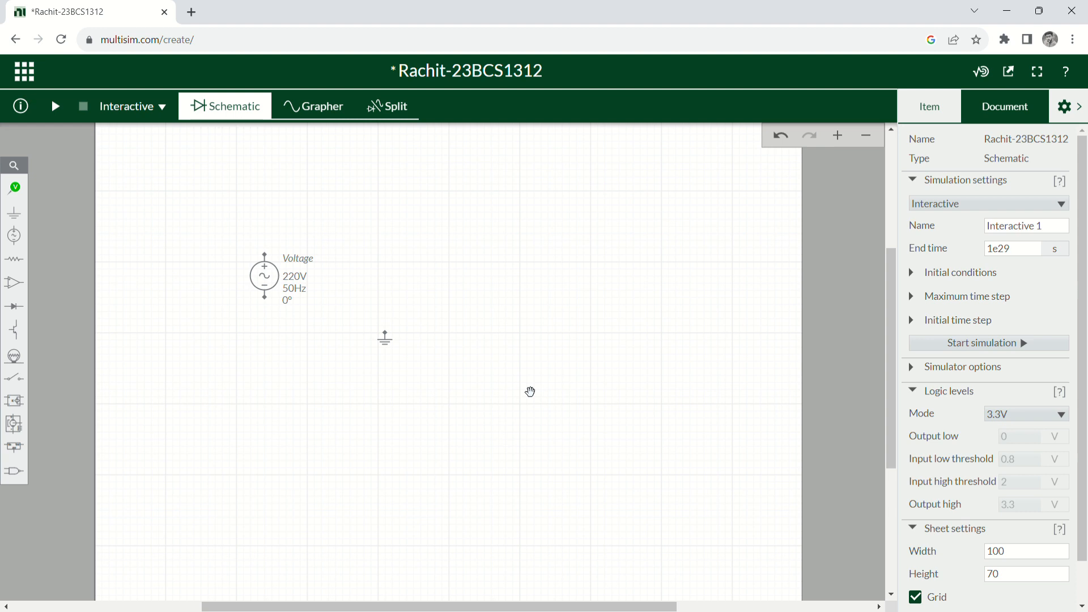
# Place resistor R1 above and to the right of the voltage source.
pyautogui.click(15, 267)
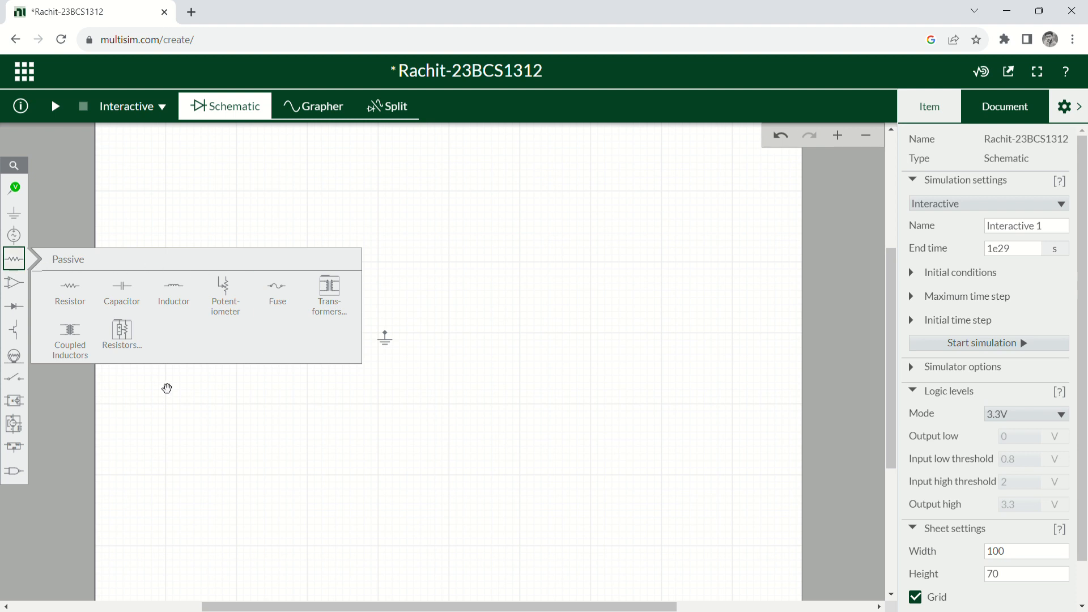
pyautogui.click(68, 302)
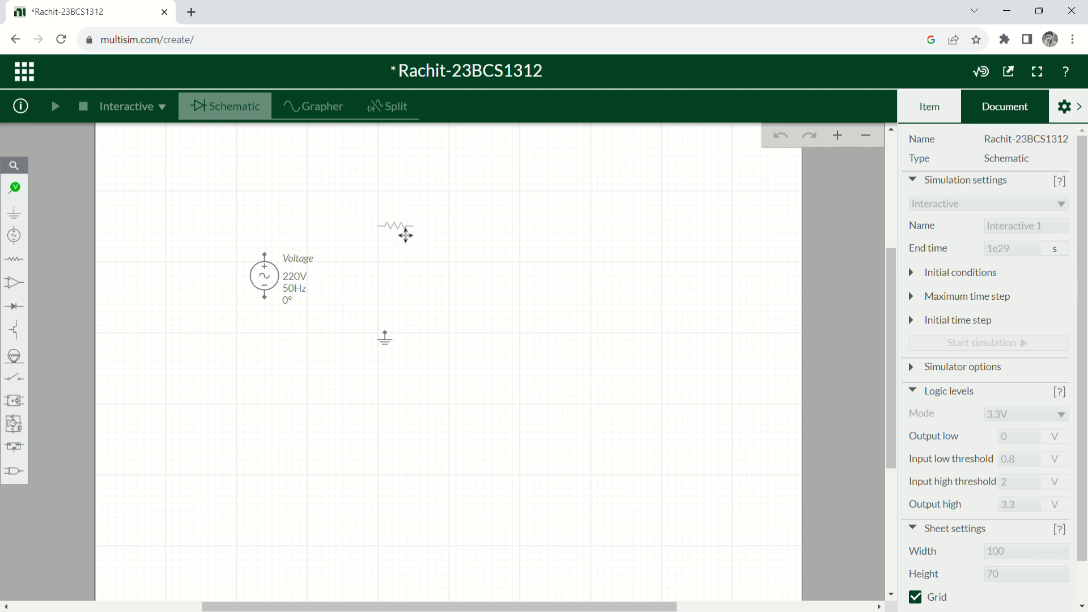
pyautogui.click(402, 232)
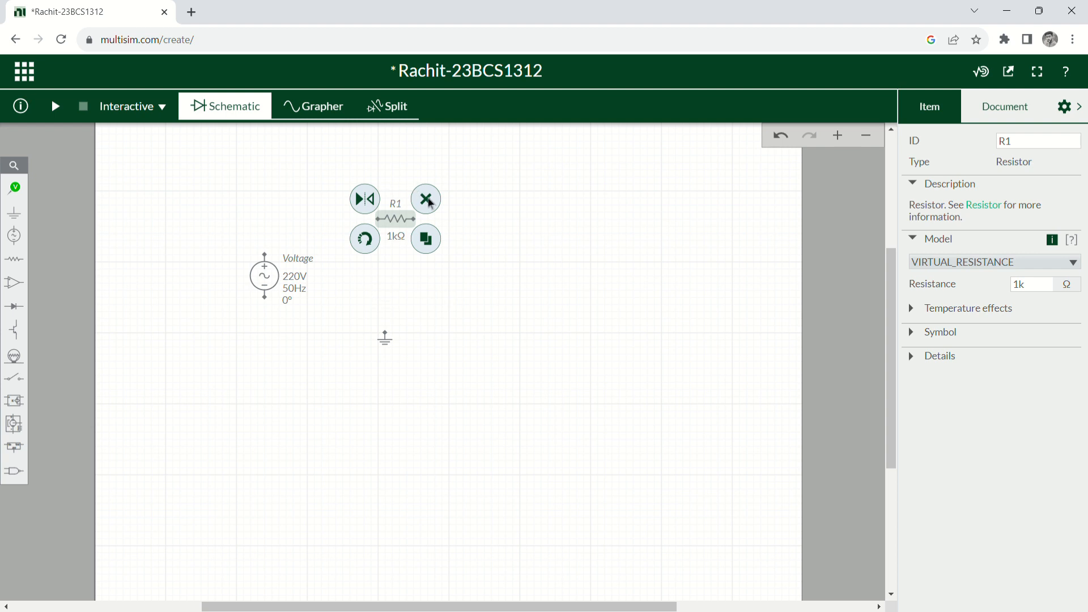
pyautogui.click(423, 280)
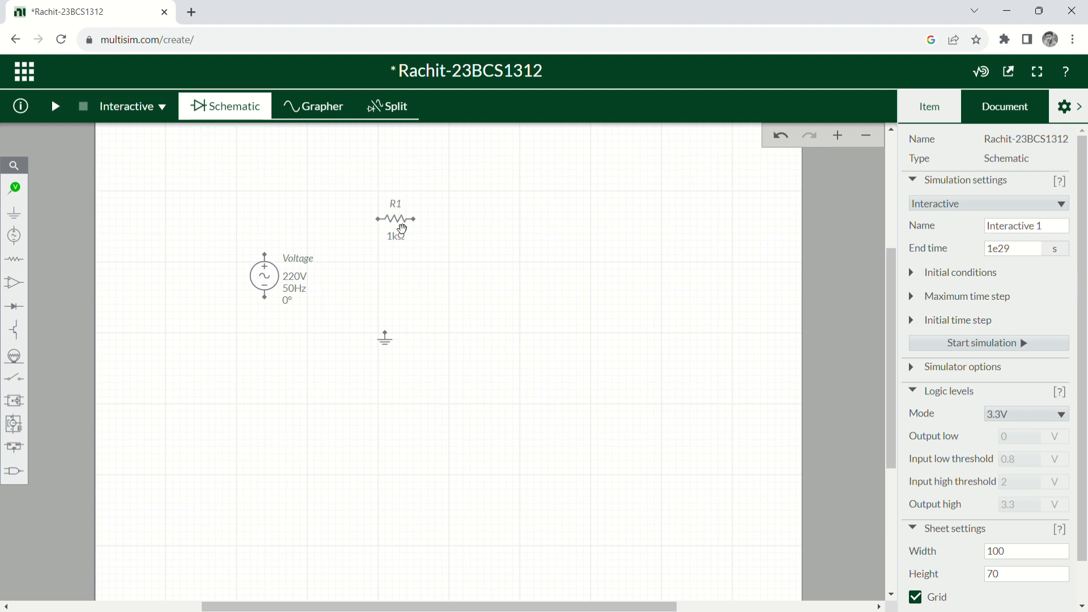
# Change R1's resistance from 1 kΩ to 500 Ω.
pyautogui.click(398, 236)
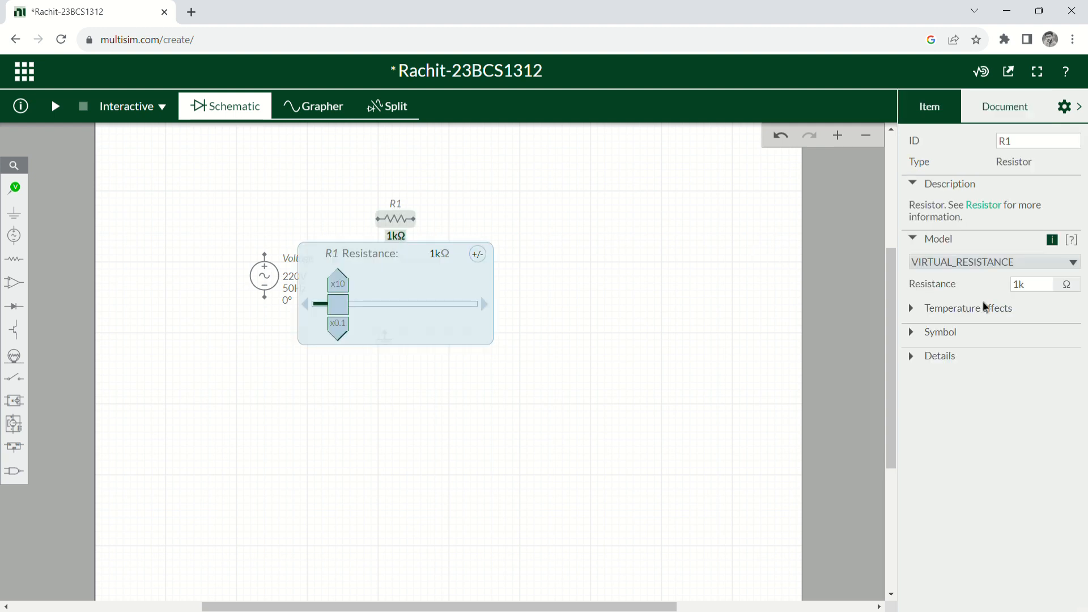
pyautogui.click(1032, 286)
pyautogui.doubleClick(1034, 293)
pyautogui.press('BackSpace')
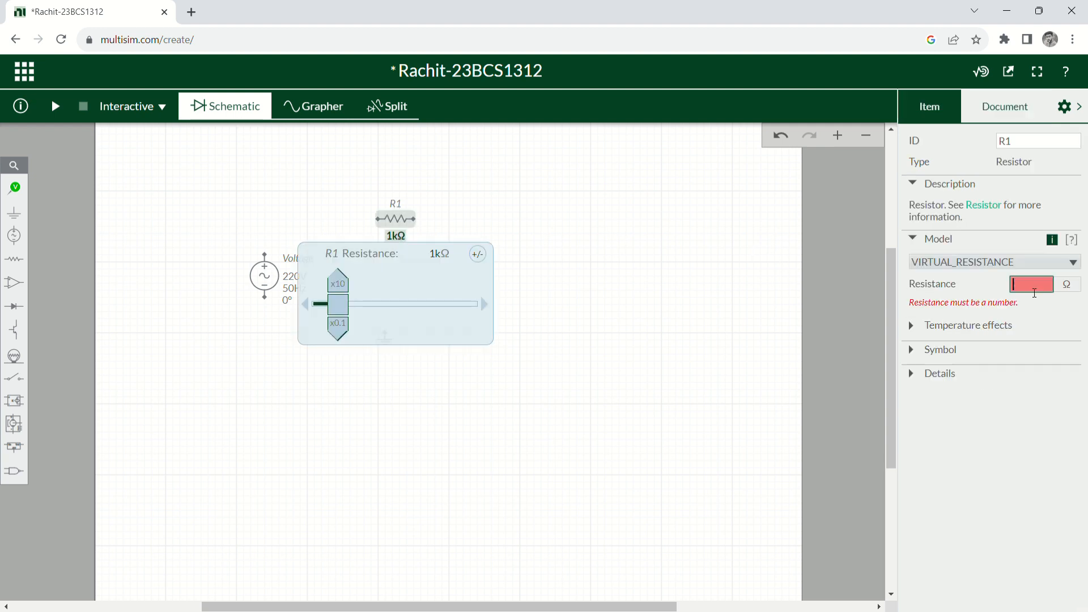
pyautogui.write('500')
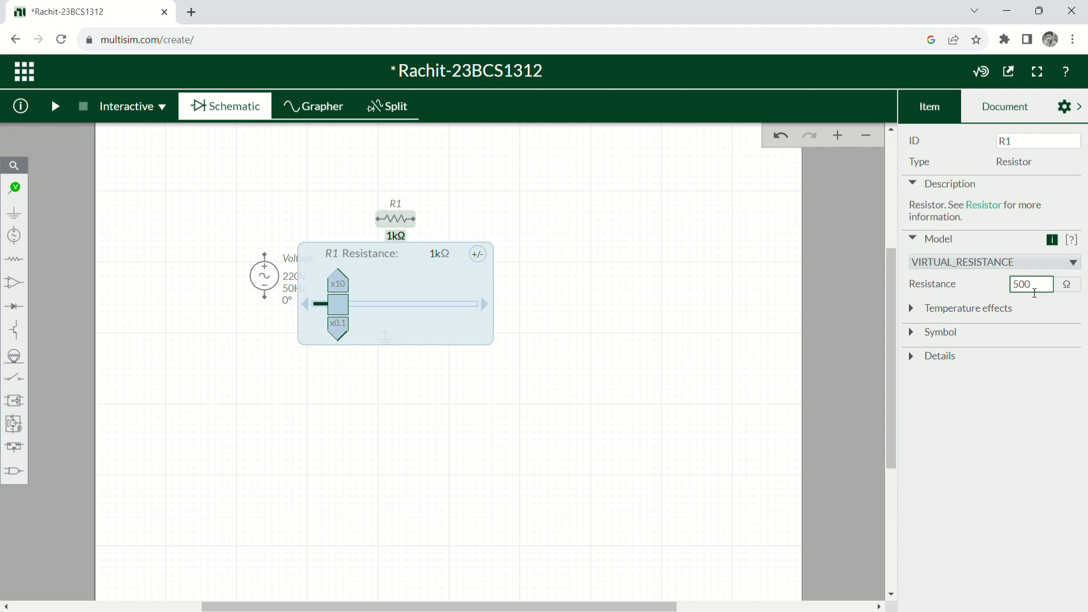
pyautogui.press('Return')
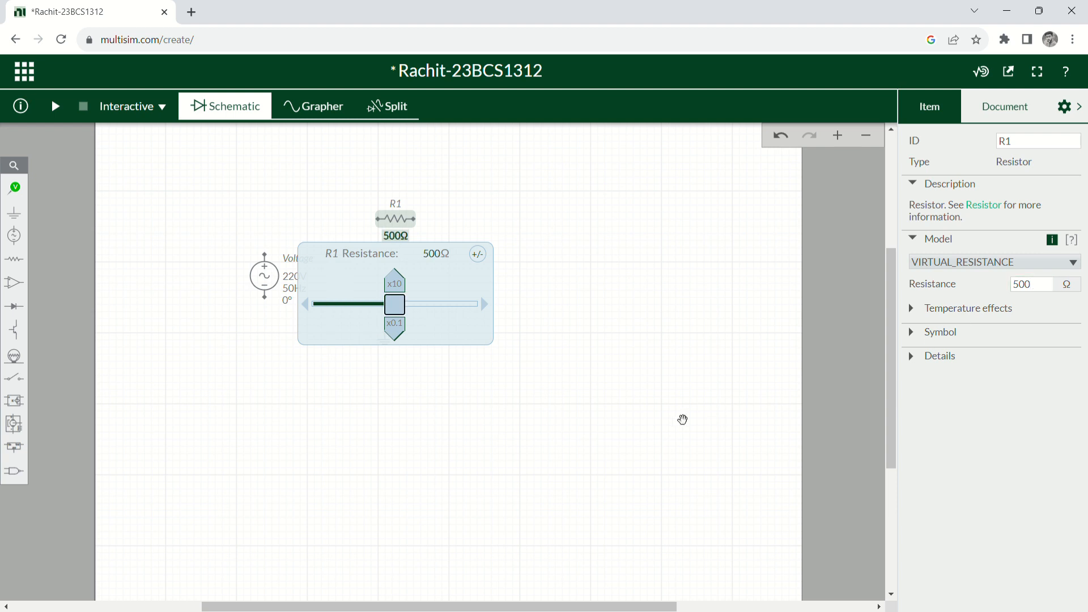
pyautogui.click(602, 412)
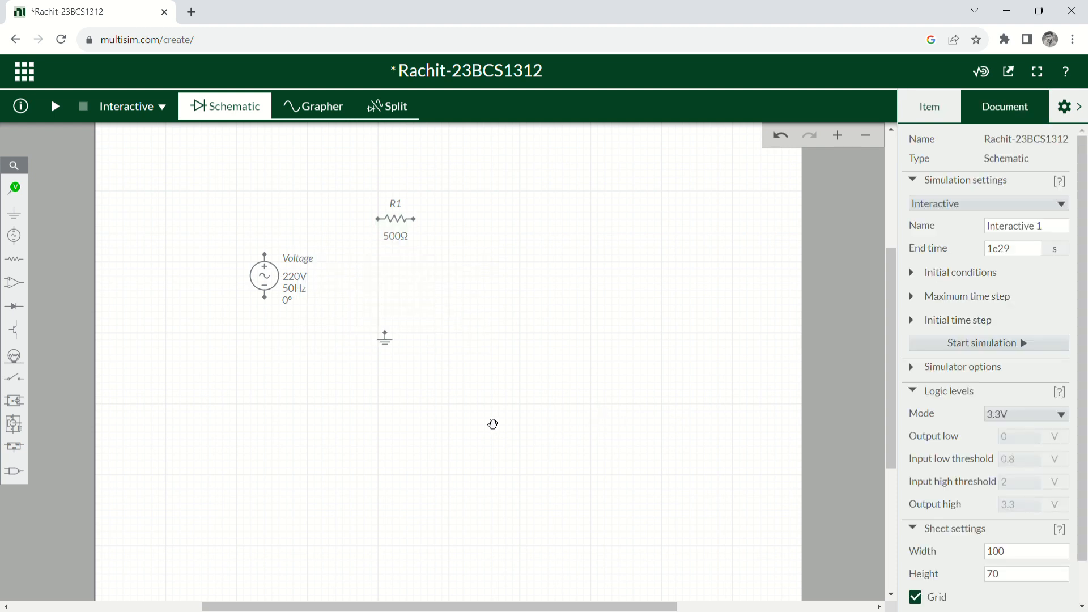
# Place inductor L1 to the right of R1.
pyautogui.click(14, 260)
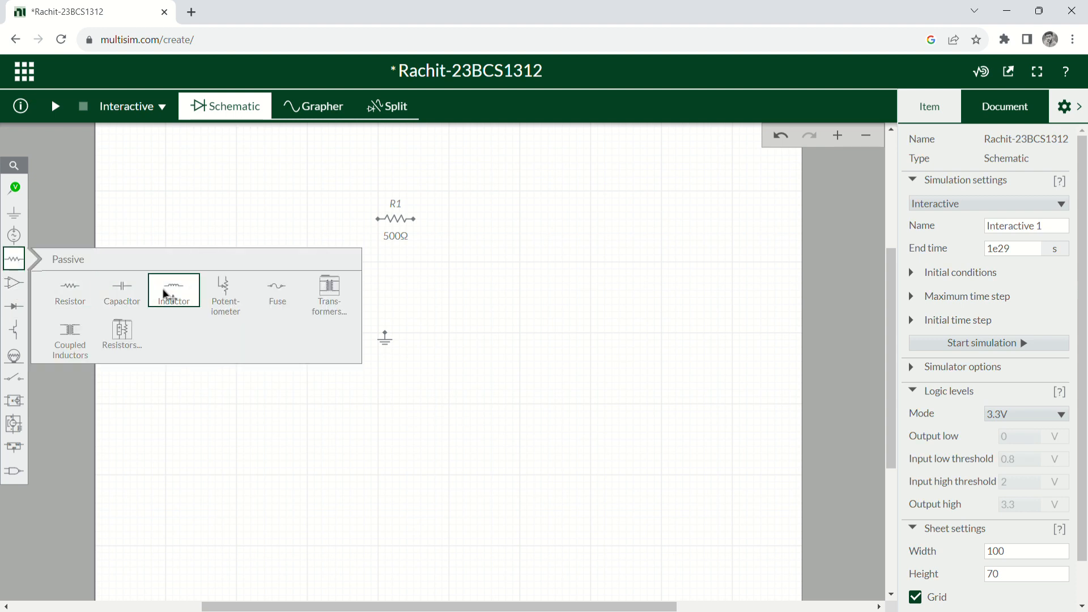
pyautogui.click(193, 277)
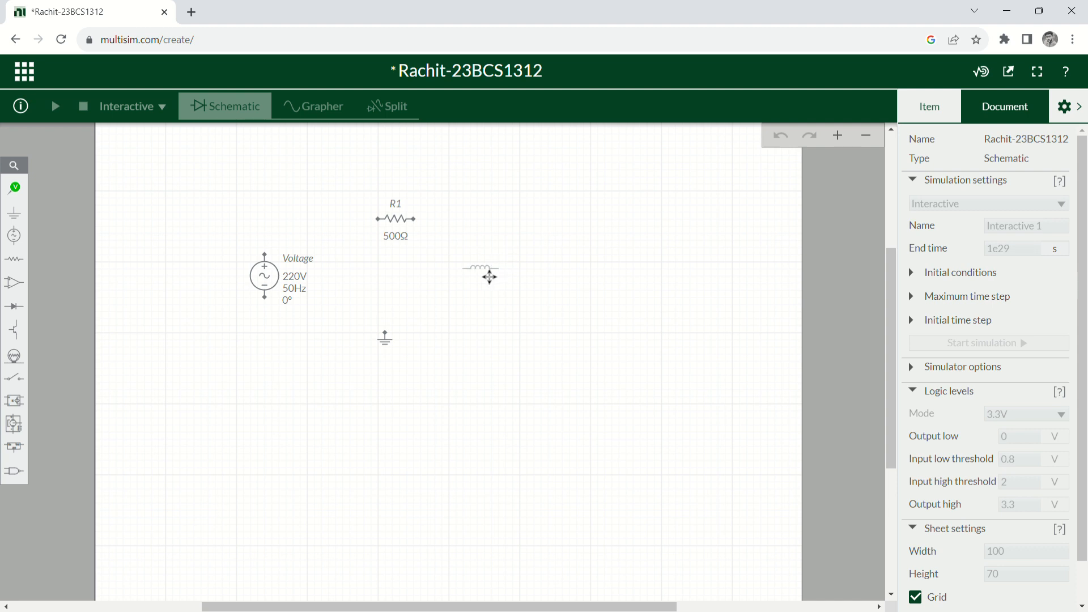
pyautogui.click(491, 275)
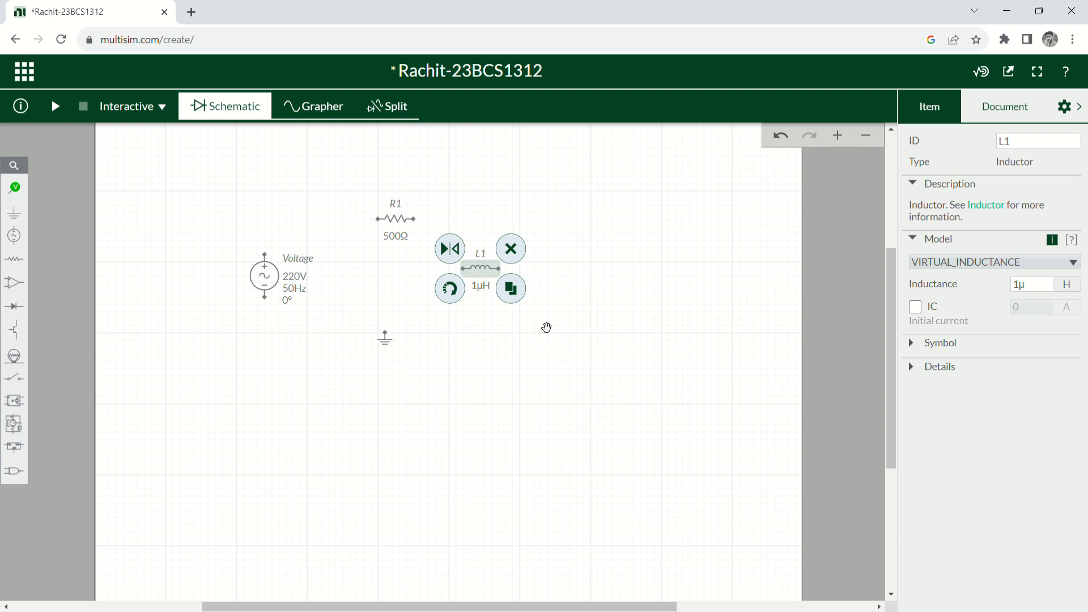
pyautogui.moveTo(483, 301); pyautogui.dragTo(760, 300)
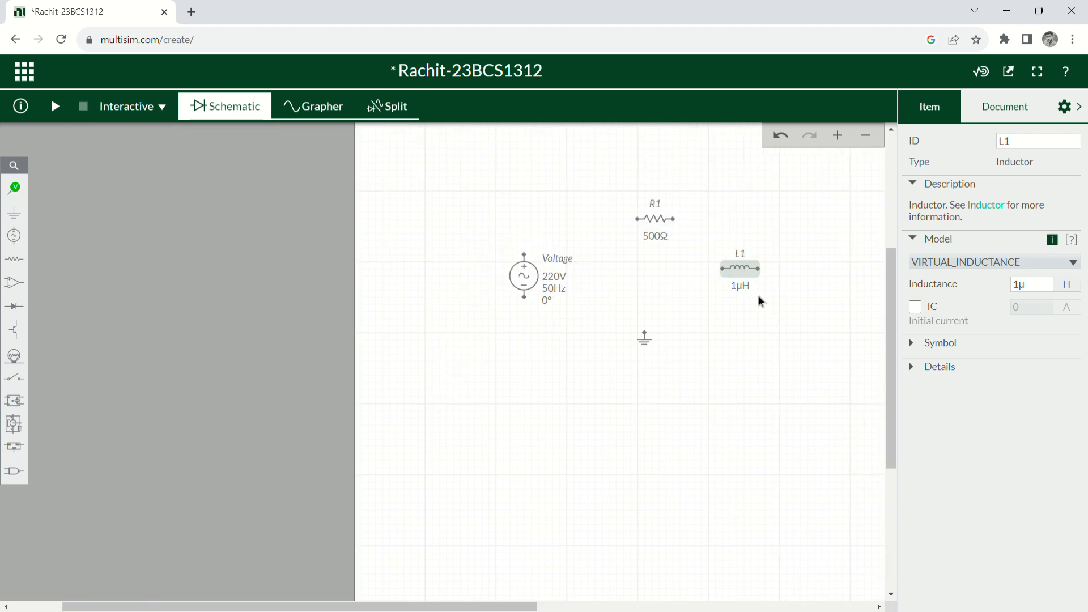
pyautogui.moveTo(739, 355); pyautogui.dragTo(354, 338)
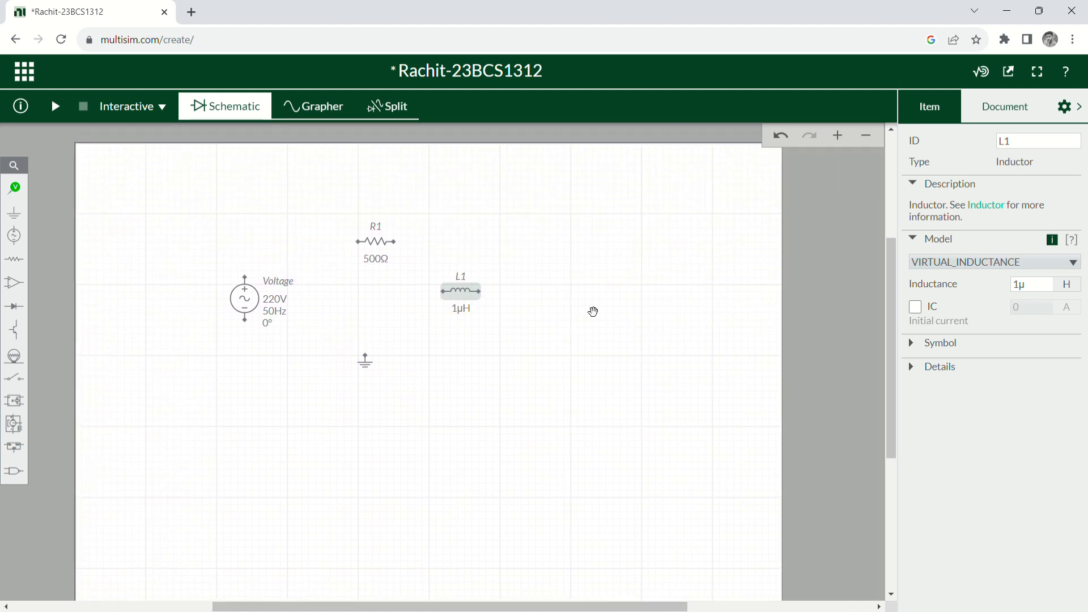
# Set L1's inductance from 1 µH to 20 mH.
pyautogui.doubleClick(1042, 293)
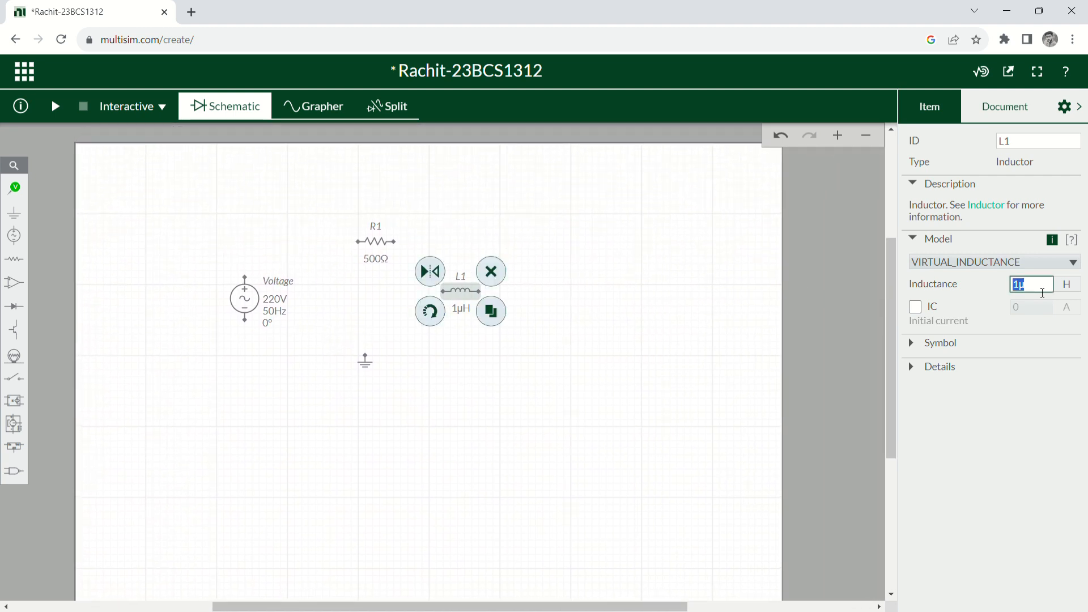
pyautogui.press('BackSpace')
pyautogui.write('20m')
pyautogui.click(584, 420)
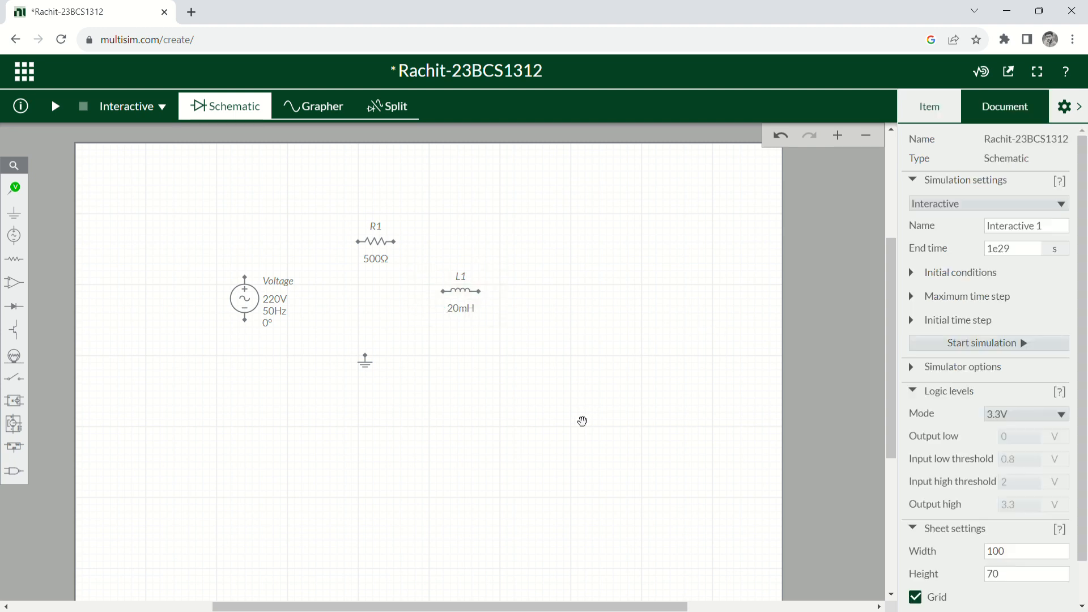
# Delete inductor L1 and the accidentally dropped 1 kΩ resistor R2.
pyautogui.click(466, 296)
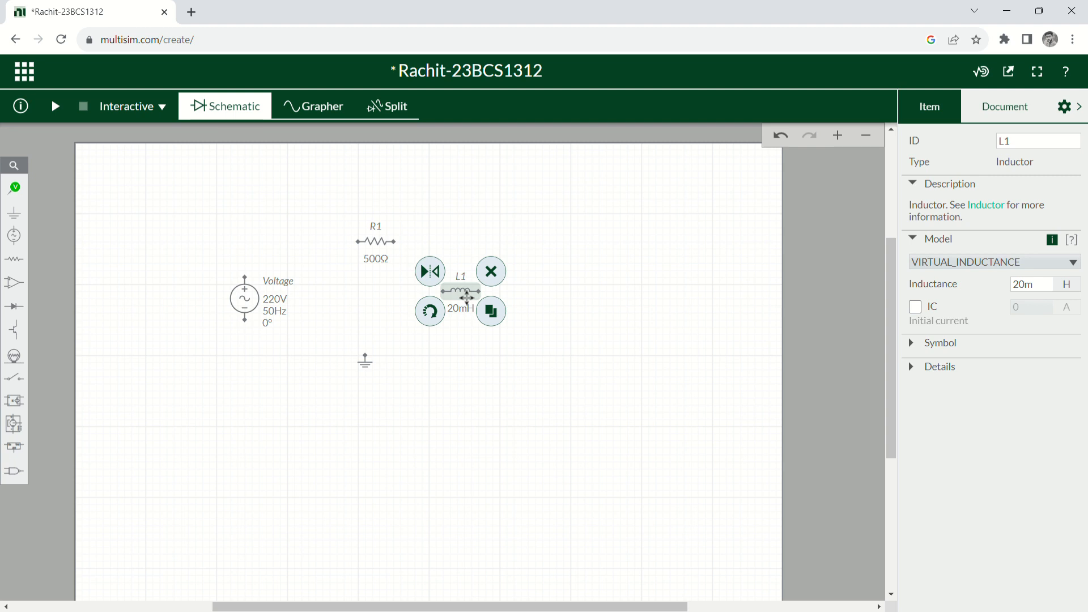
pyautogui.click(466, 297)
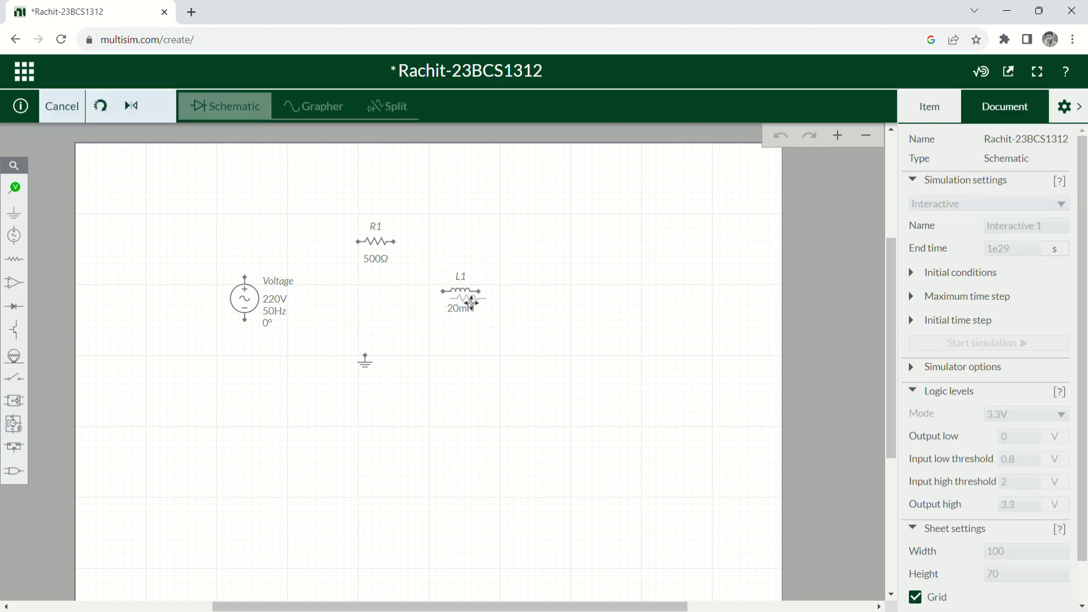
pyautogui.click(462, 303)
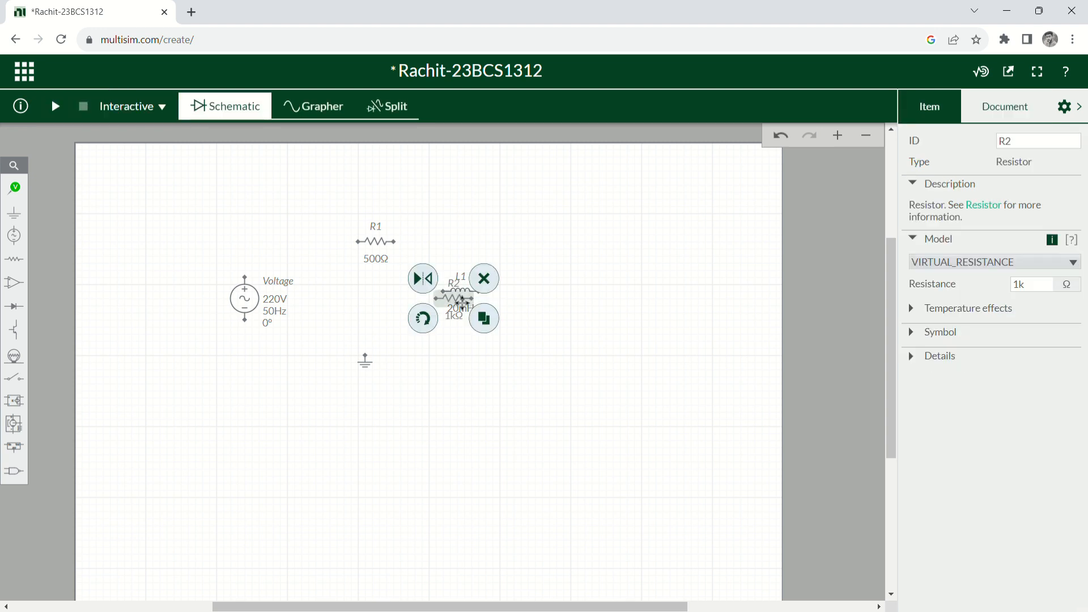
pyautogui.click(455, 360)
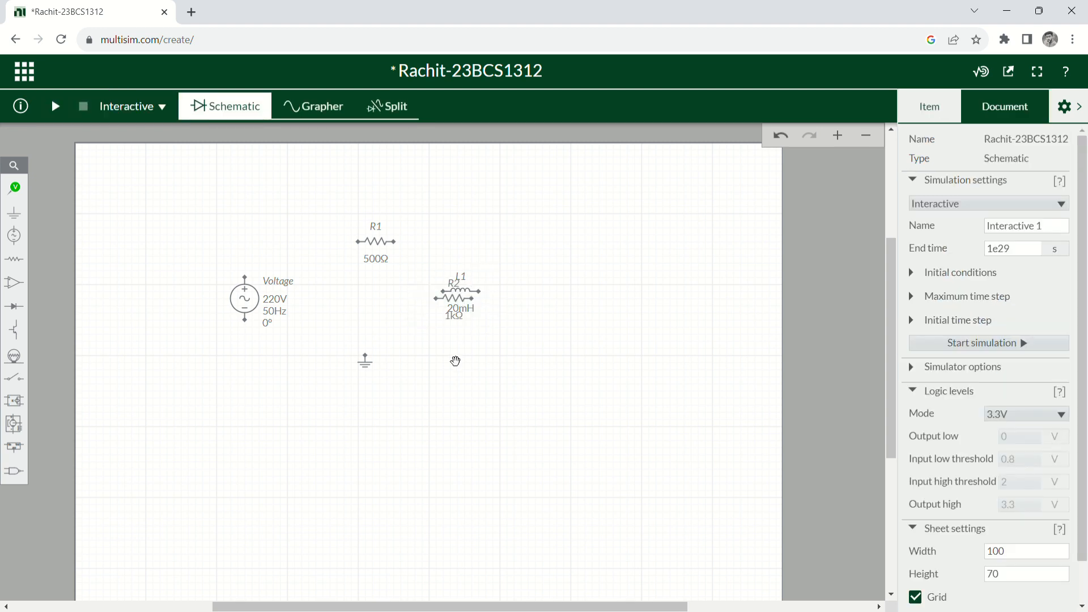
pyautogui.click(466, 306)
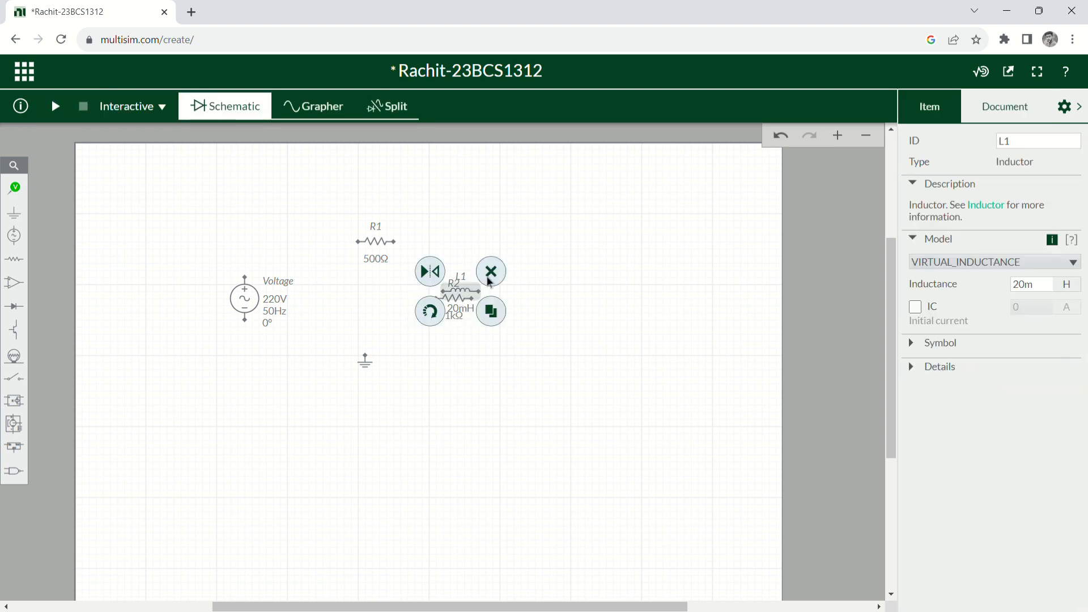
pyautogui.click(492, 282)
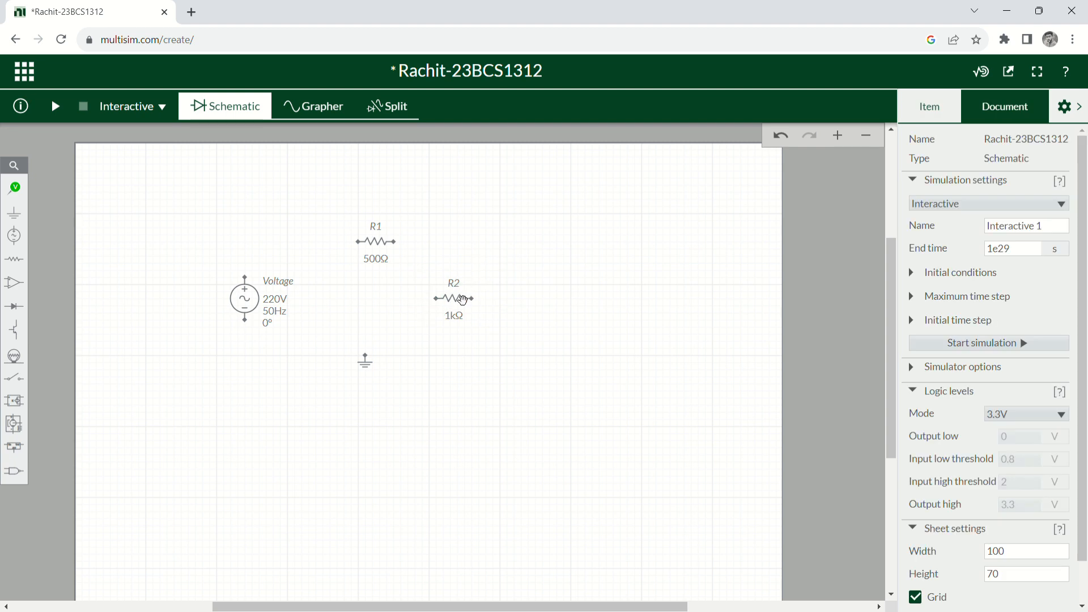
pyautogui.click(462, 301)
pyautogui.click(483, 283)
# Place a fresh 1 µH inductor L1 right of R1, rotated to stand vertically.
pyautogui.click(14, 259)
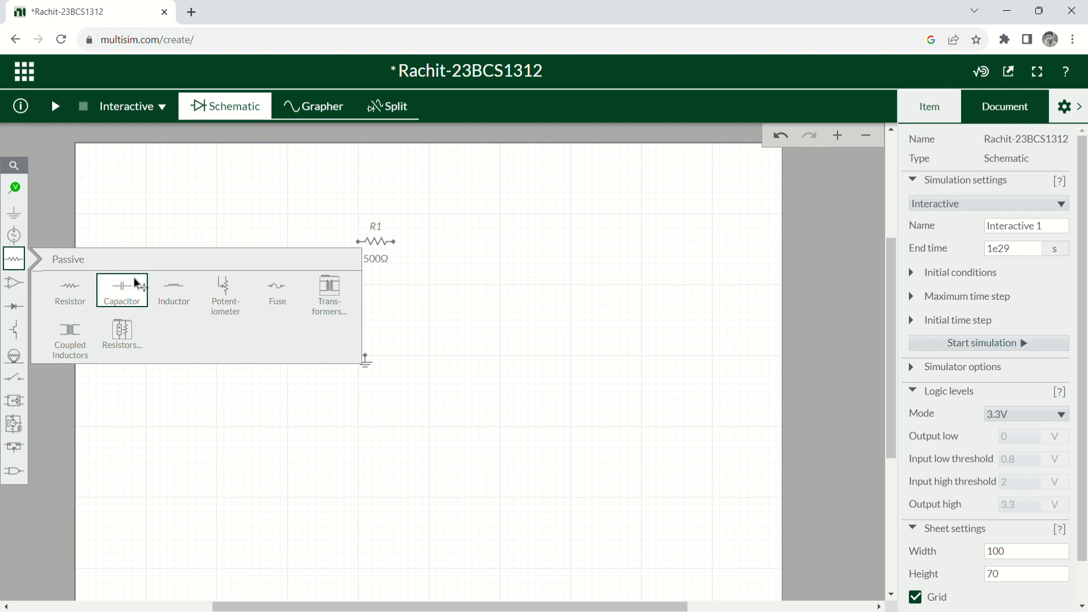
pyautogui.click(173, 300)
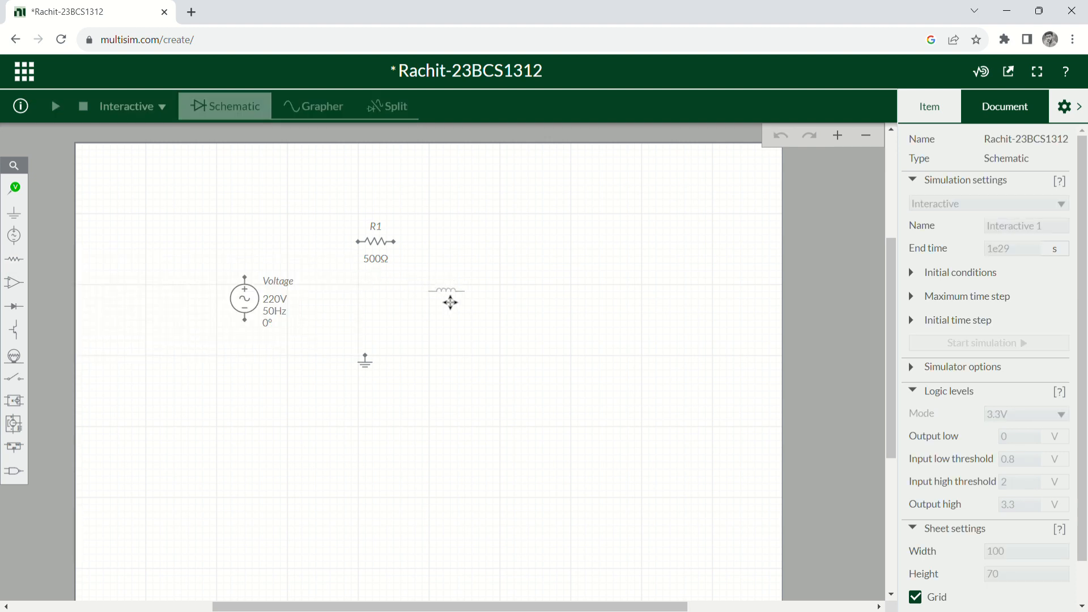
pyautogui.click(449, 302)
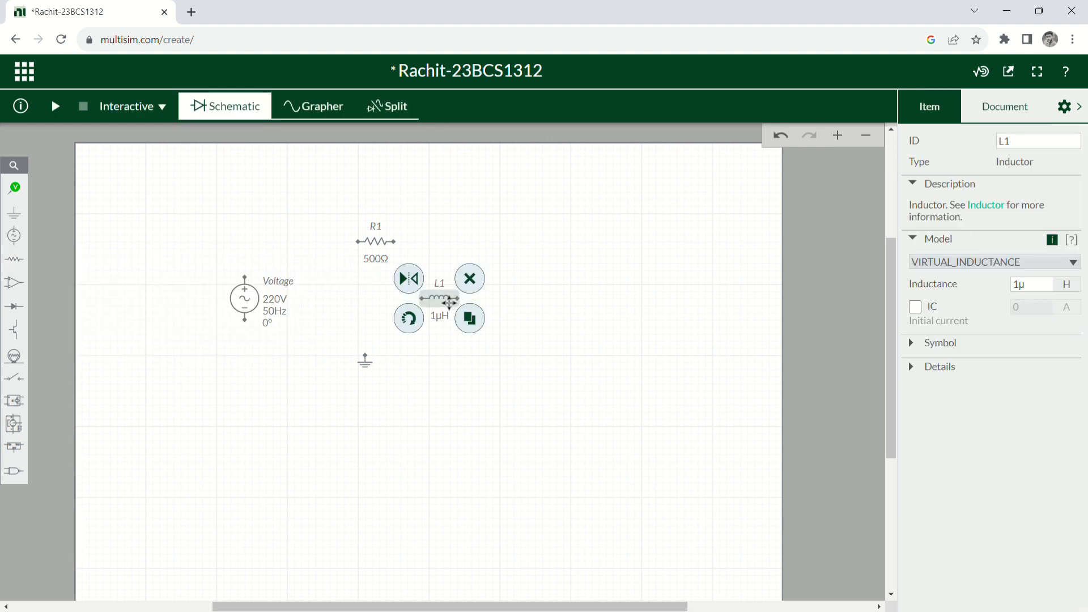
pyautogui.click(410, 321)
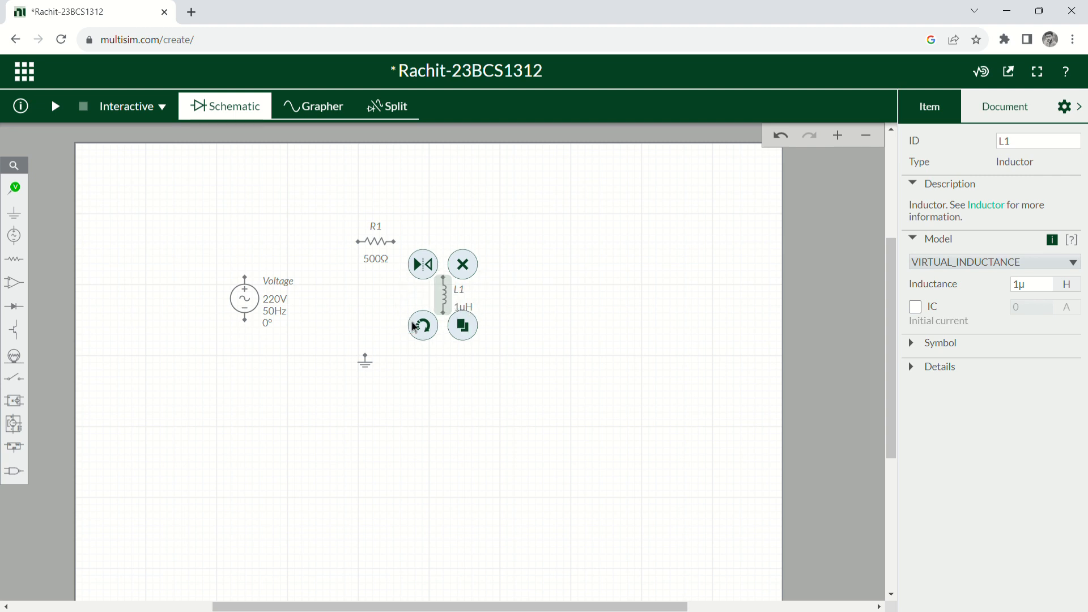
pyautogui.click(432, 394)
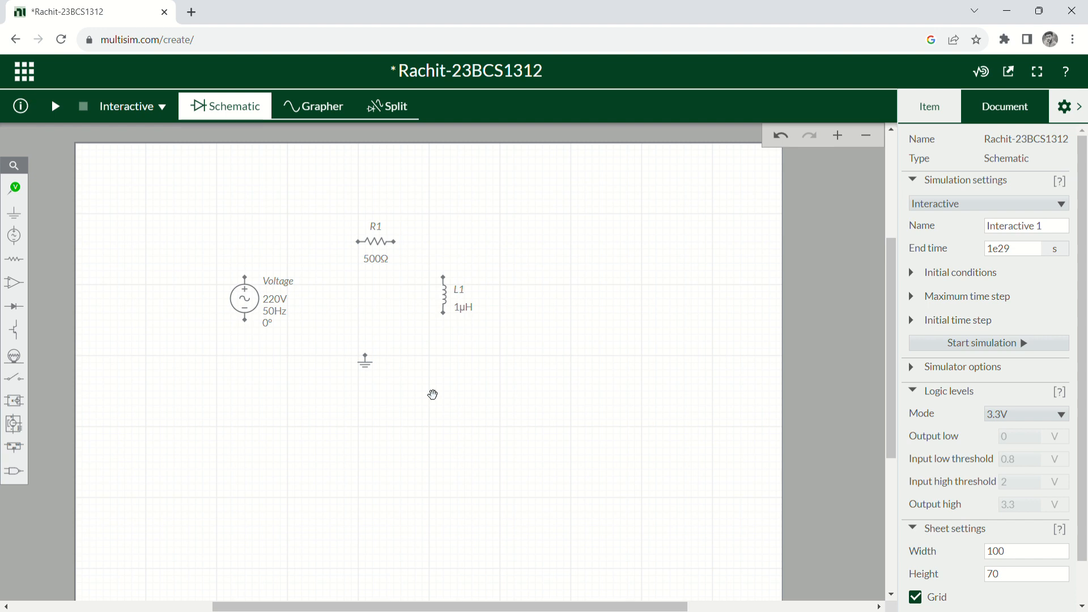
# Wire the source's top terminal to R1's left end, and R1's right end to L1's top.
pyautogui.click(252, 287)
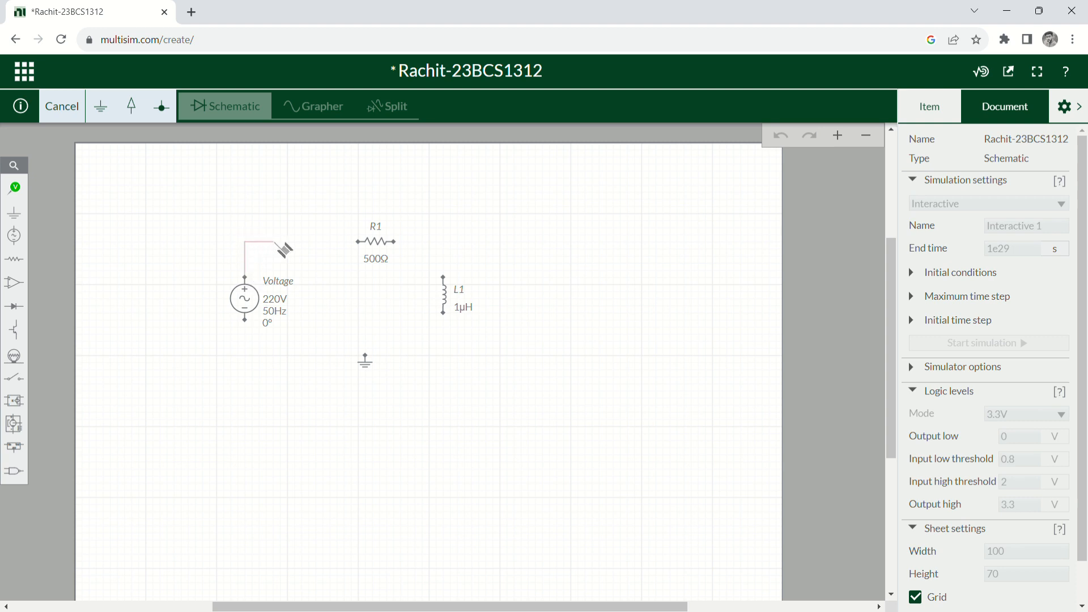
pyautogui.click(357, 242)
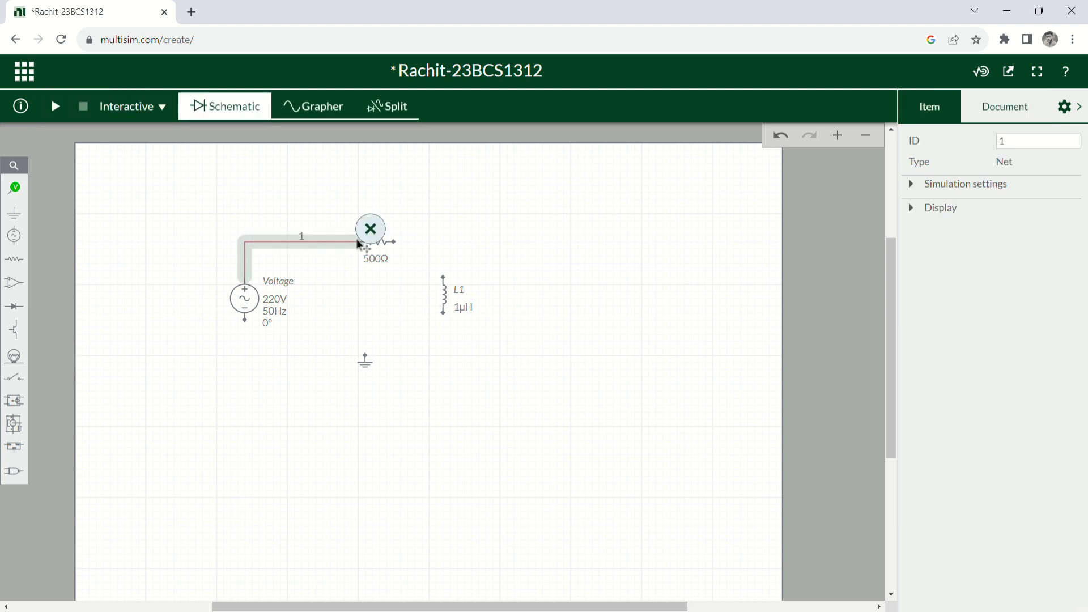
pyautogui.click(513, 248)
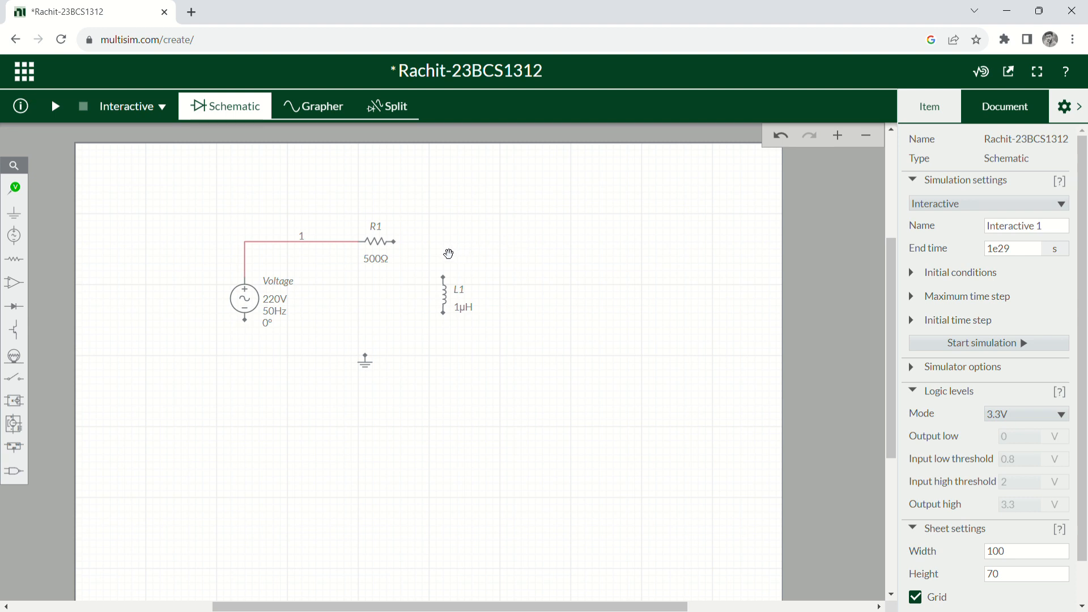
pyautogui.click(401, 251)
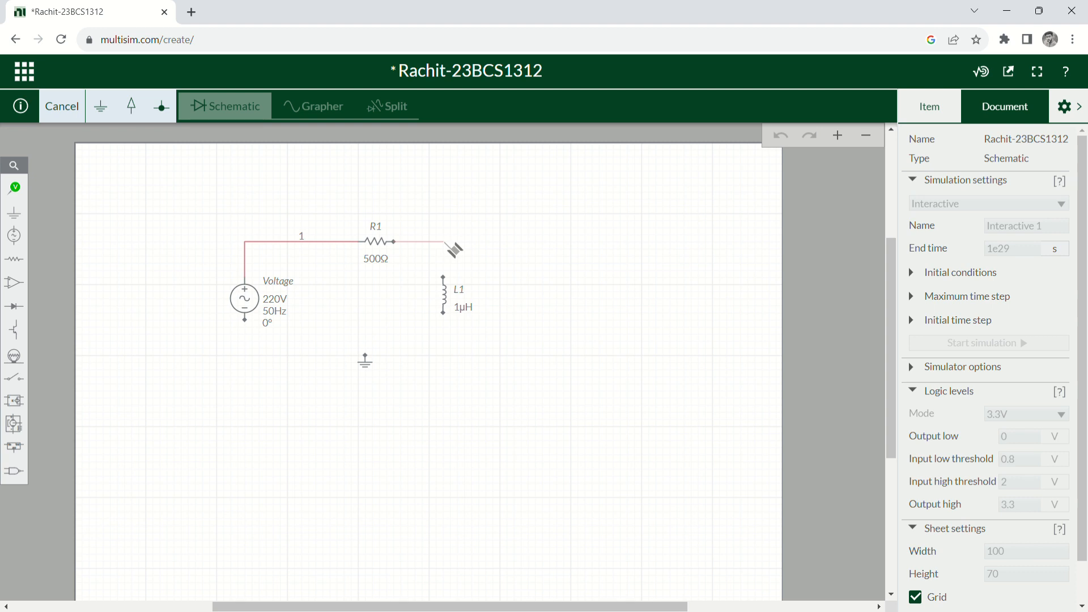
pyautogui.click(444, 278)
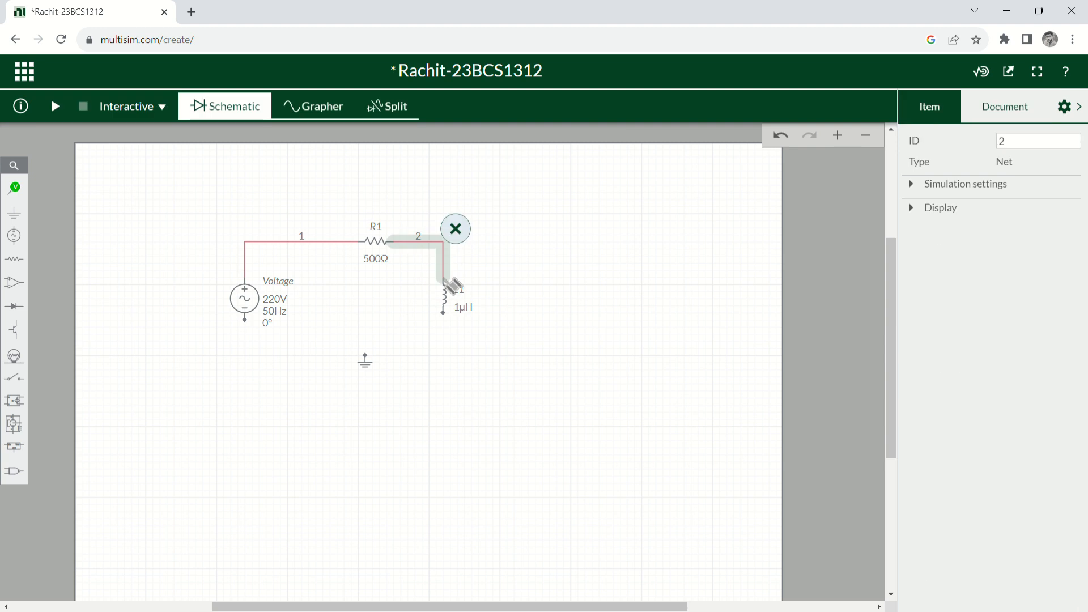
pyautogui.click(554, 279)
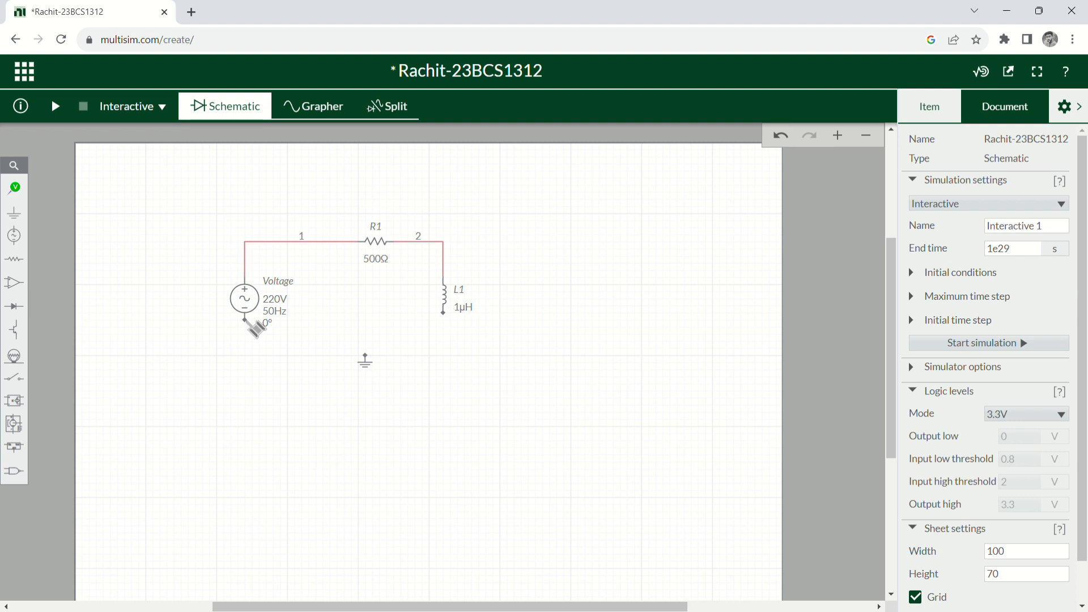
# Connect the source's lower terminal to L1's bottom terminal.
pyautogui.click(246, 320)
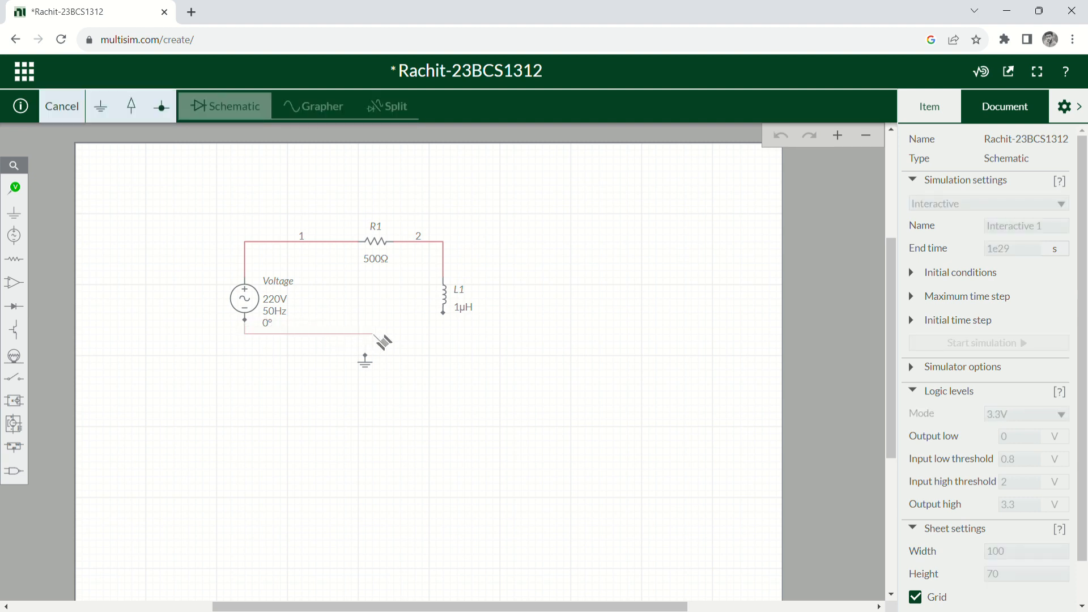
pyautogui.click(446, 316)
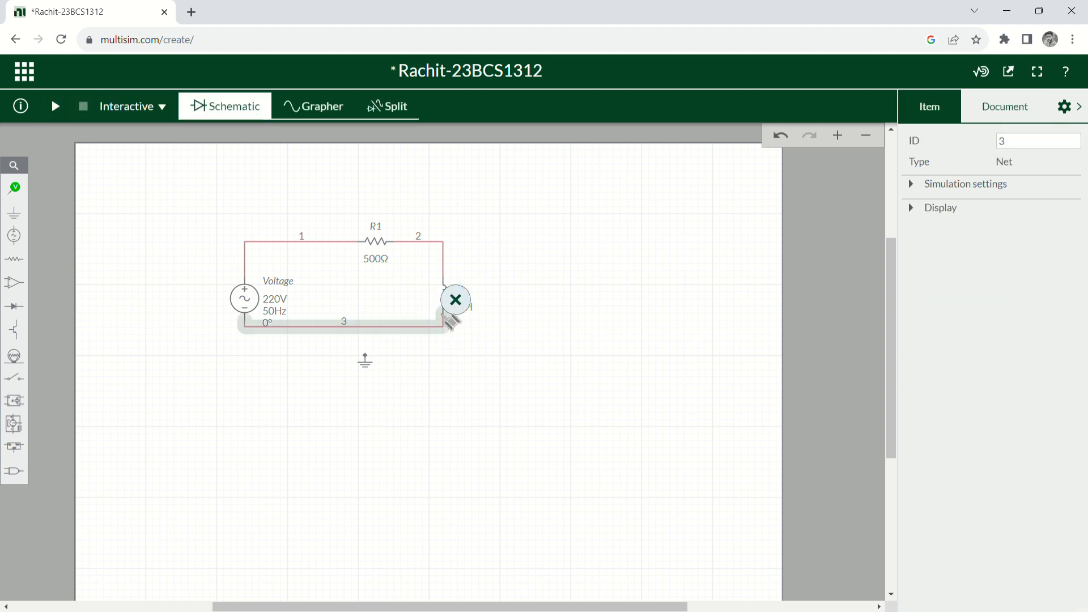
pyautogui.click(523, 356)
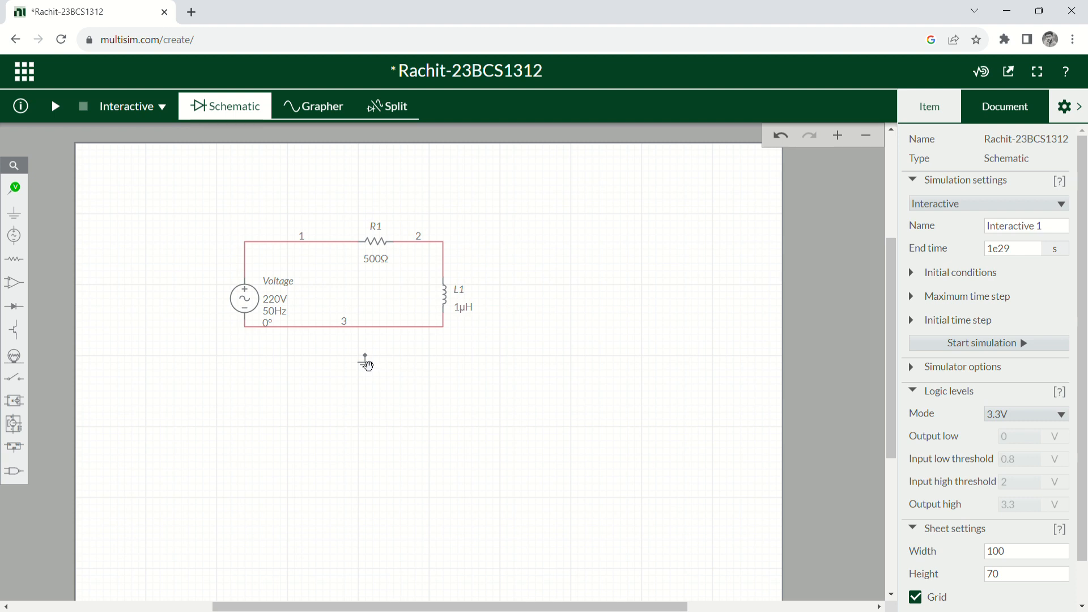
# Attach the ground symbol to the bottom wire and switch to the Grapher view.
pyautogui.moveTo(365, 361); pyautogui.dragTo(348, 332)
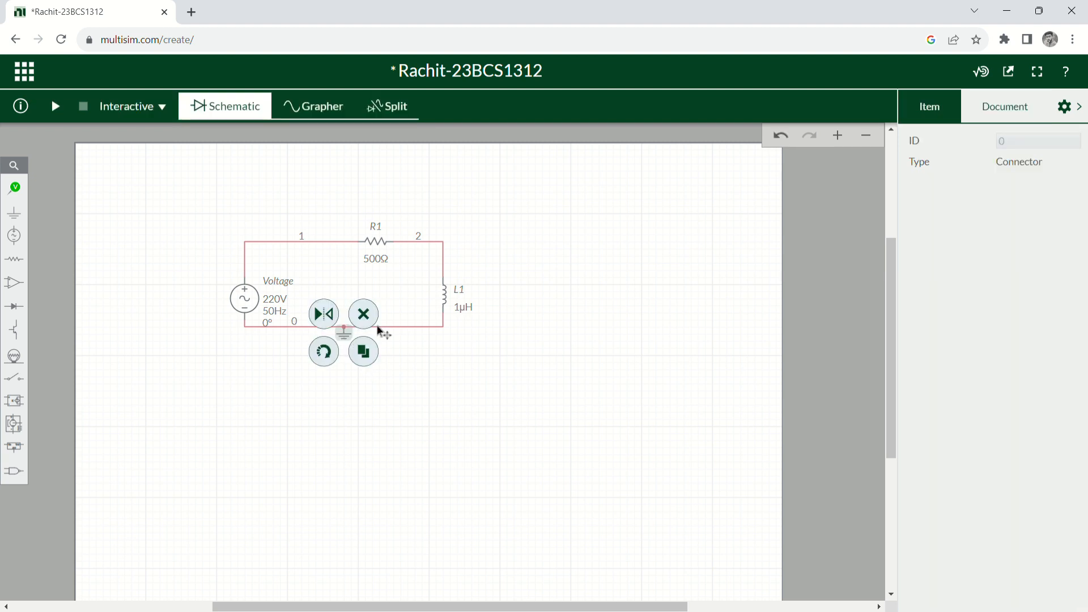
pyautogui.click(565, 370)
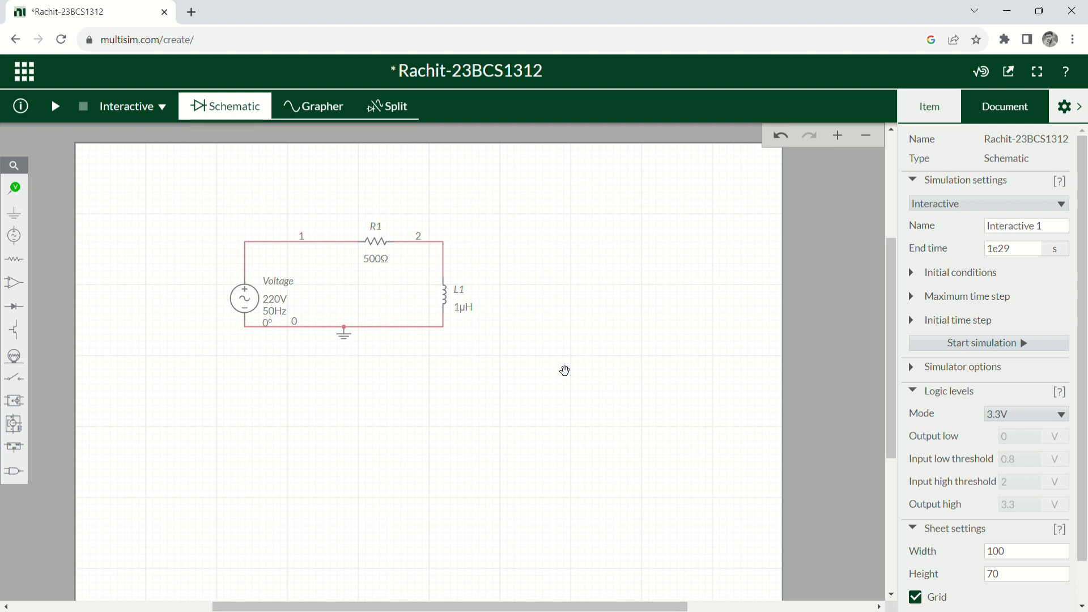
pyautogui.click(333, 113)
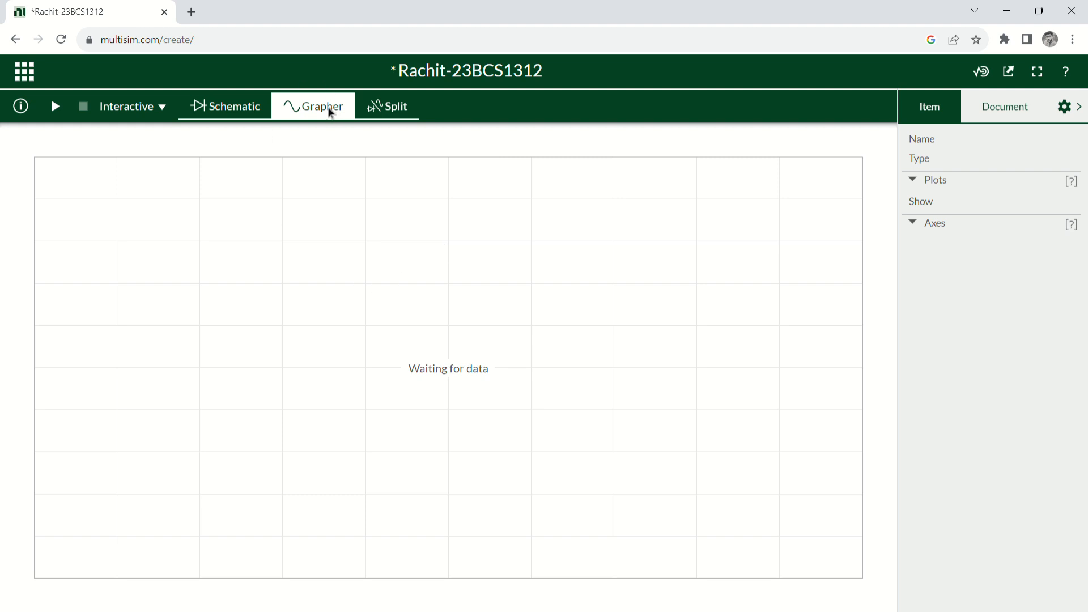
# Switch to Split view and pan the schematic so the whole grounded loop is visible.
pyautogui.click(394, 109)
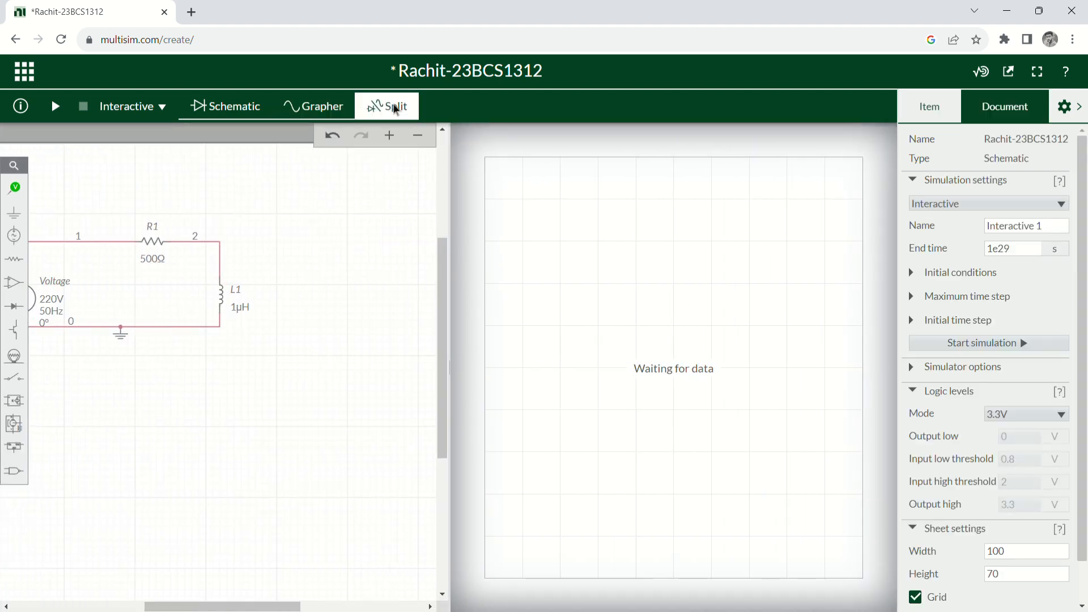
pyautogui.click(165, 325)
pyautogui.click(227, 354)
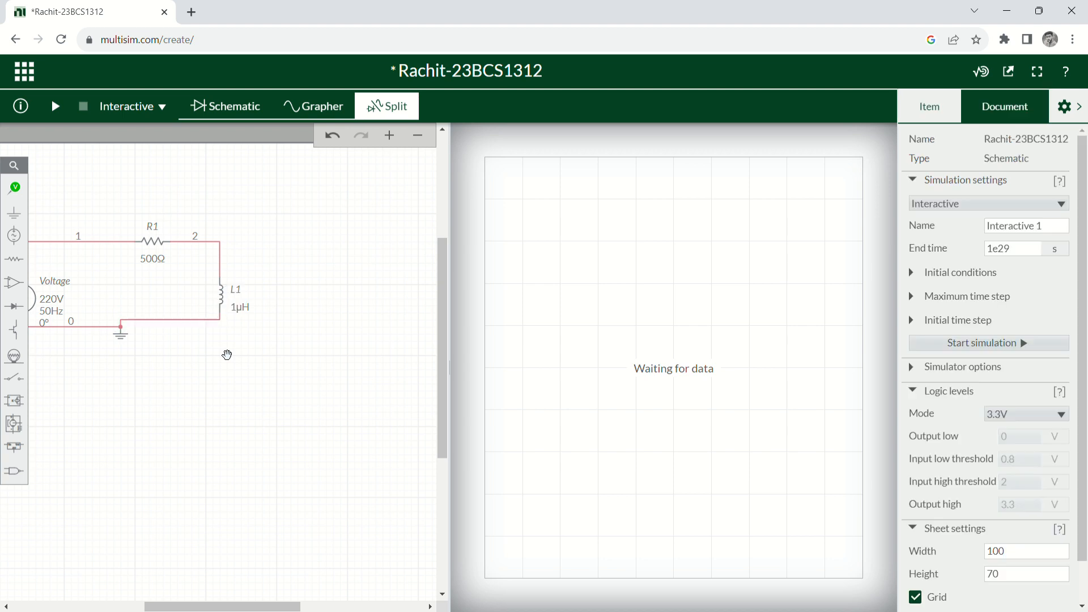
pyautogui.moveTo(136, 282); pyautogui.dragTo(210, 281)
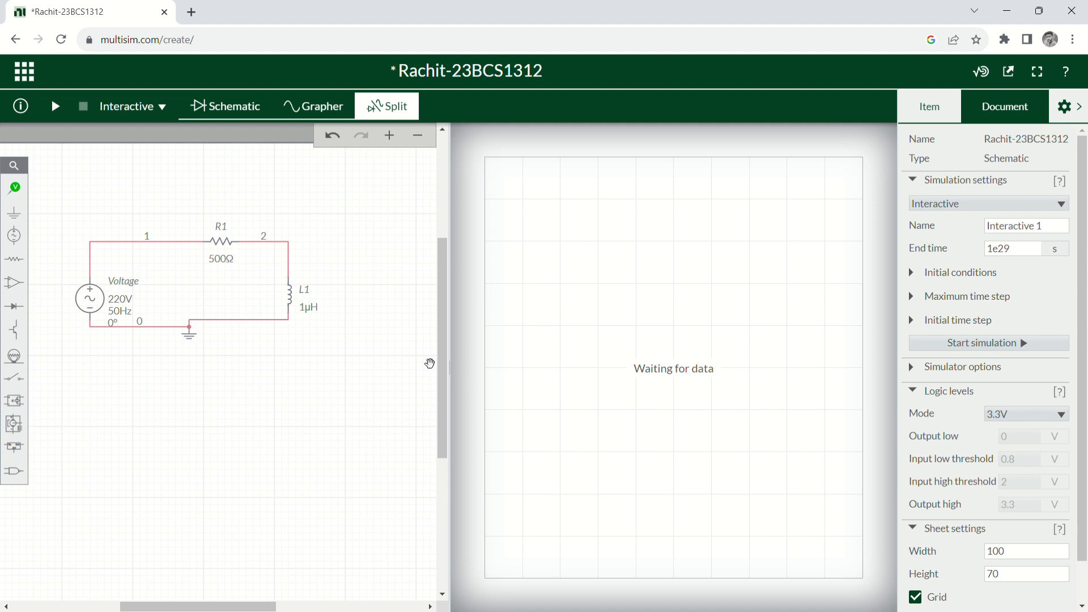
# Change L1's Inductance in the Item panel to 20m (20 mH).
pyautogui.click(305, 308)
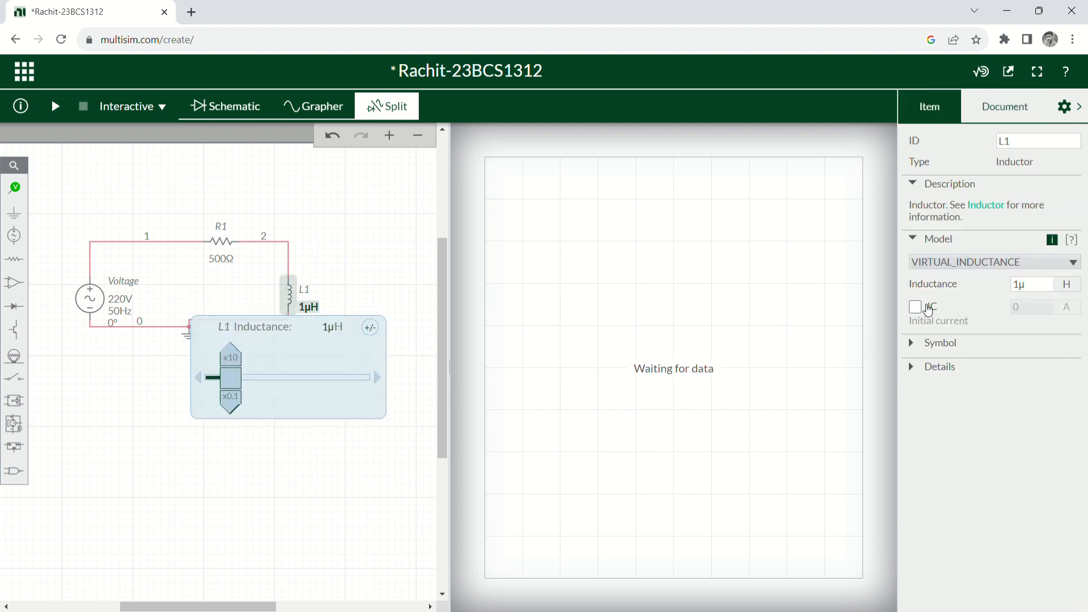
pyautogui.click(1020, 290)
pyautogui.doubleClick(1035, 293)
pyautogui.press('BackSpace')
pyautogui.write('20m')
pyautogui.press('Return')
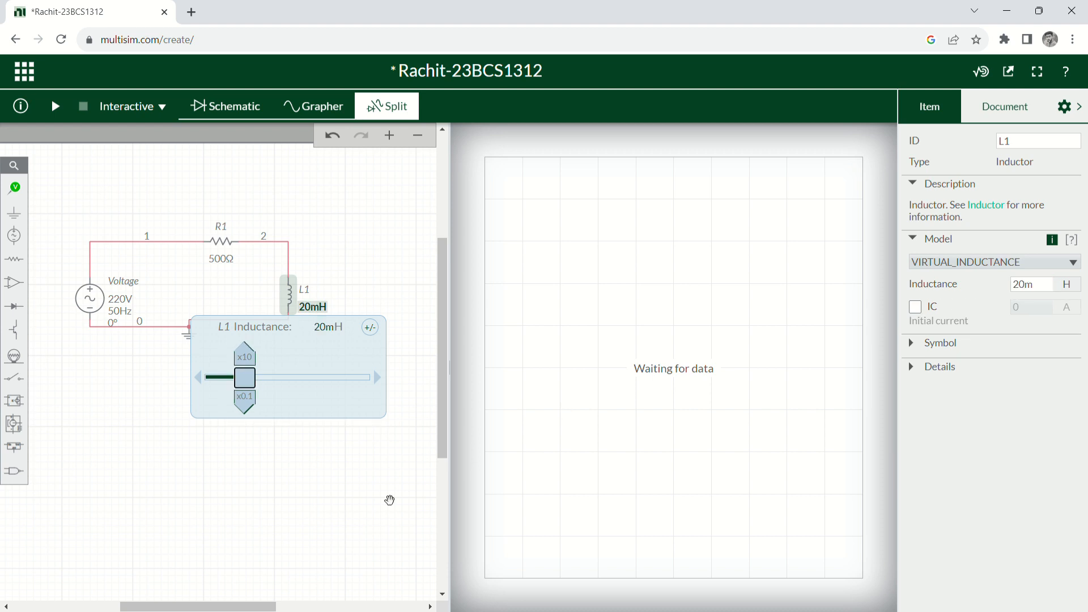
pyautogui.click(337, 500)
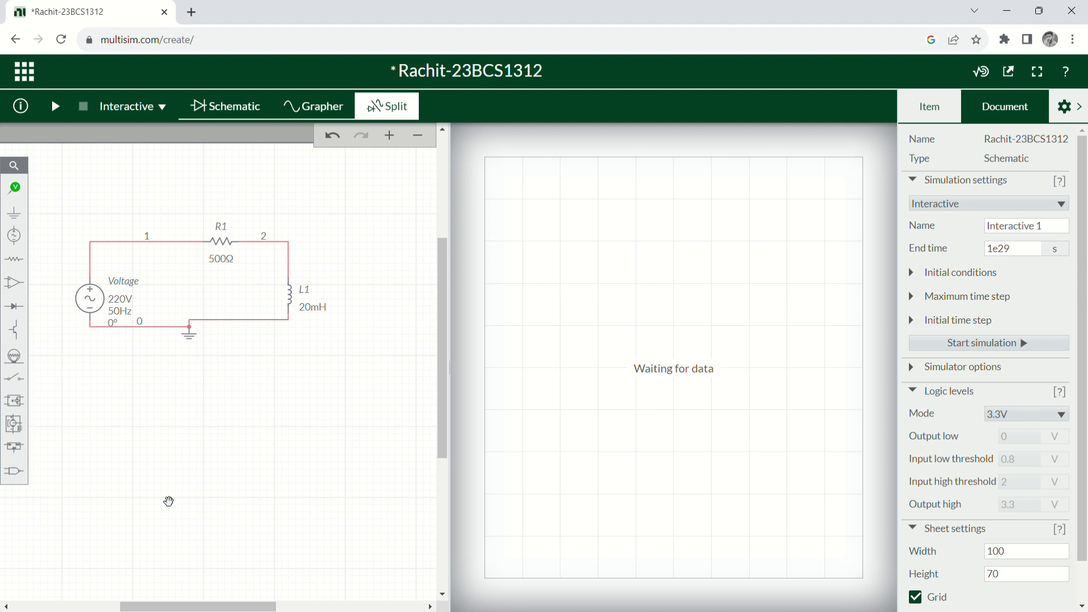
# Place a Voltage and Current probe, PR1, on the wire just left of R1.
pyautogui.click(15, 187)
pyautogui.click(16, 190)
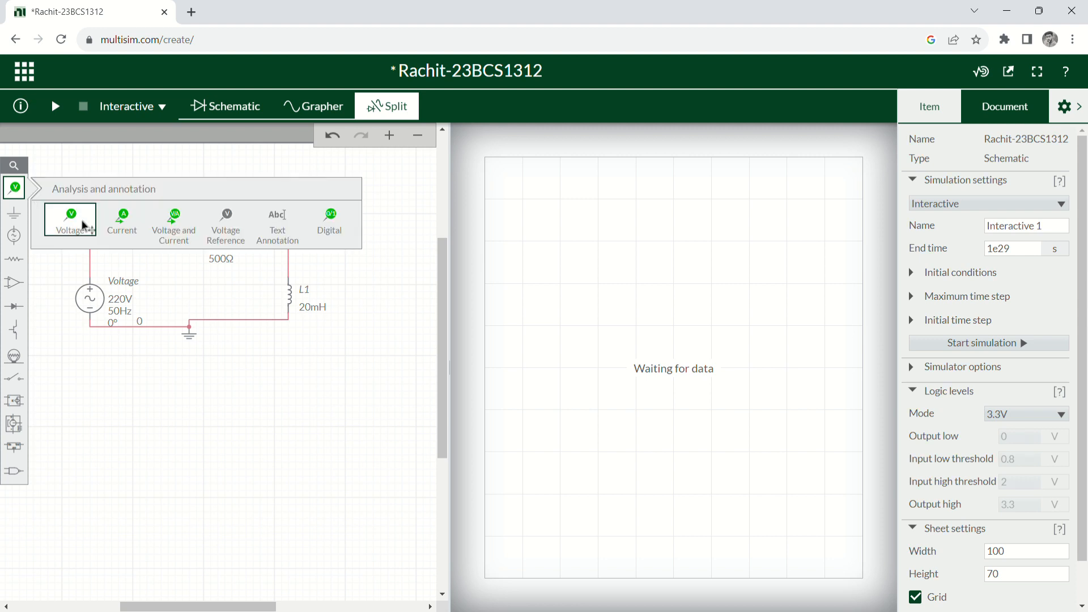
pyautogui.click(170, 229)
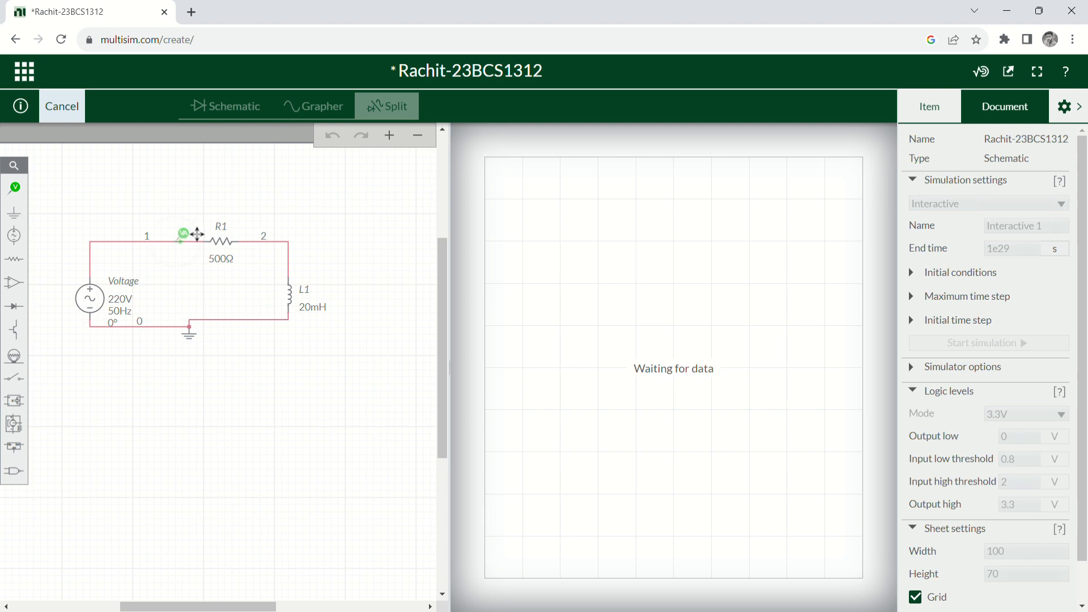
pyautogui.click(197, 234)
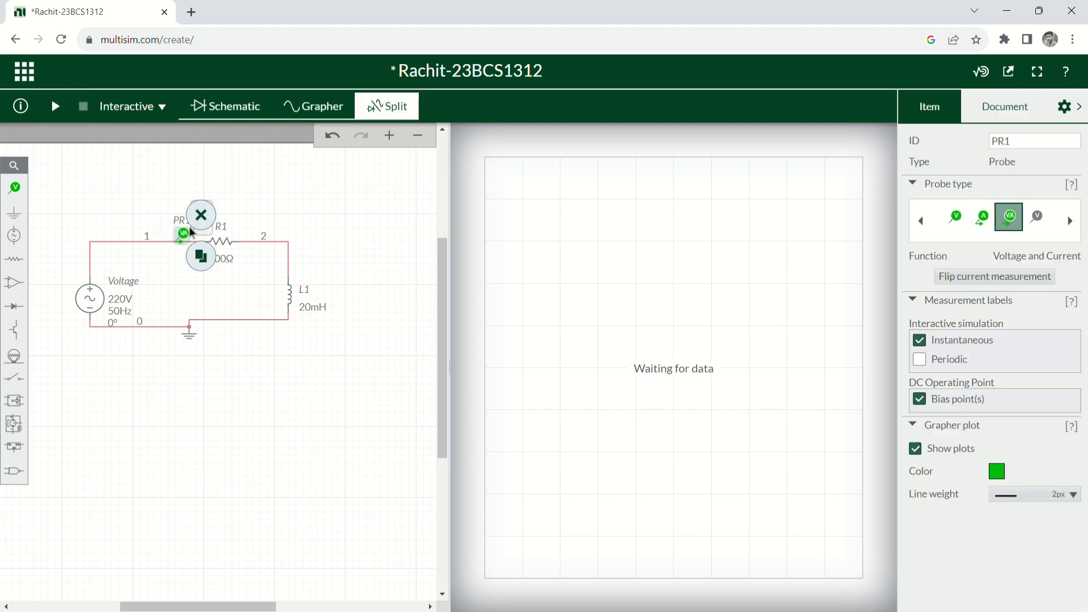
pyautogui.click(281, 200)
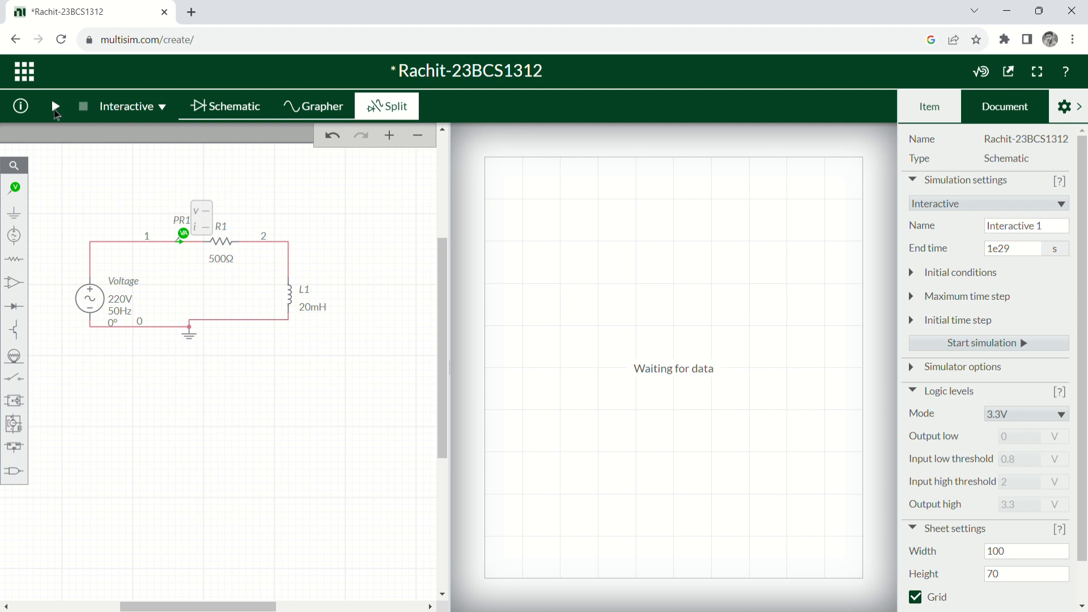
# Start the simulation and set the graph trigger to Single.
pyautogui.click(55, 108)
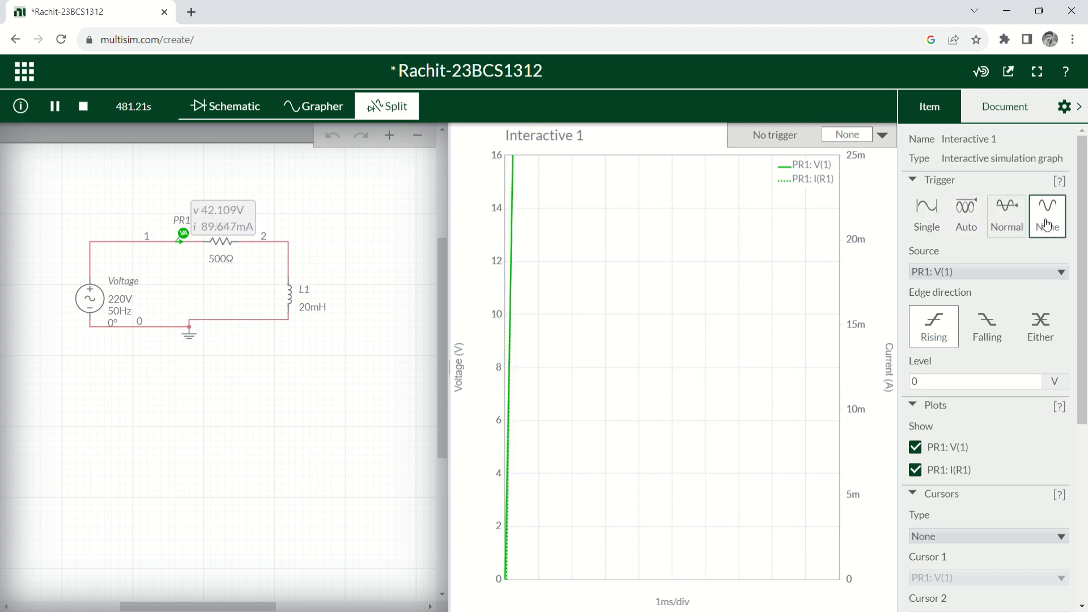
pyautogui.click(964, 229)
pyautogui.click(938, 229)
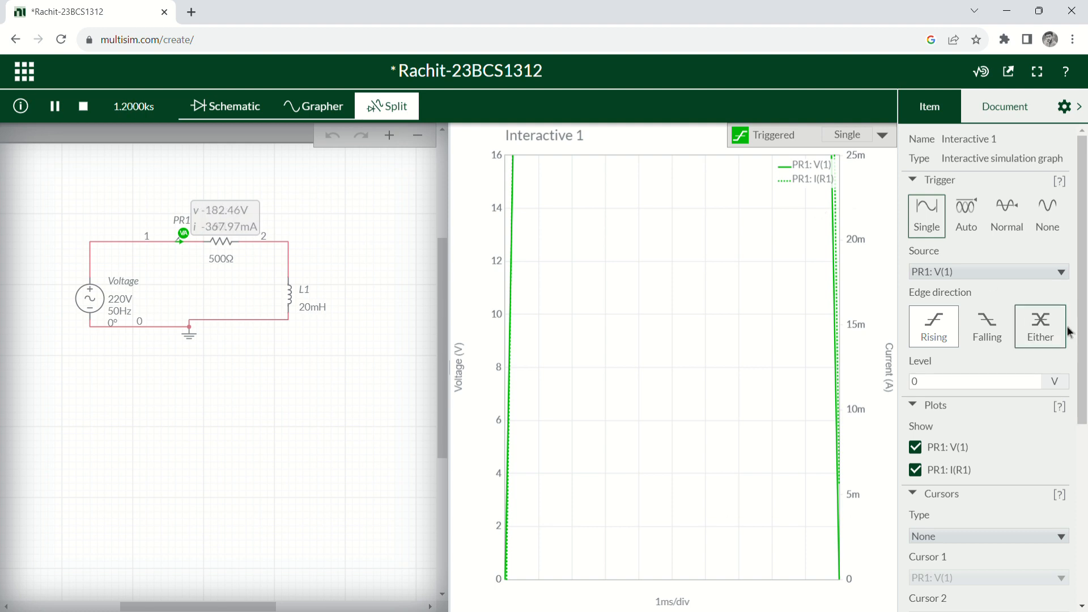
# Set the graph's Time/Div to 10 ms/div in the Axes section.
pyautogui.moveTo(1083, 363); pyautogui.dragTo(1085, 537)
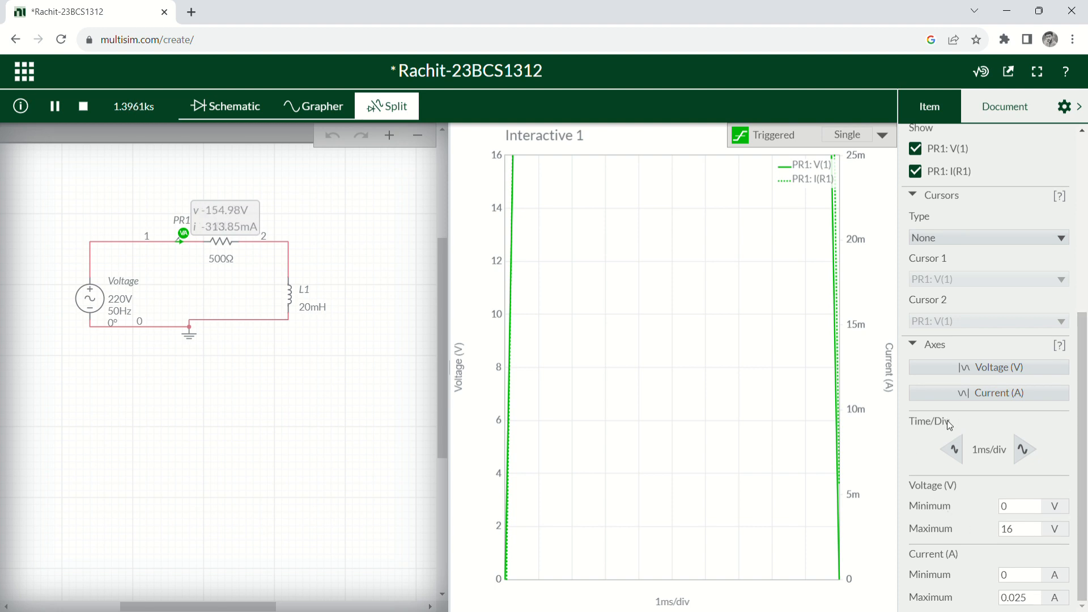
pyautogui.click(1023, 453)
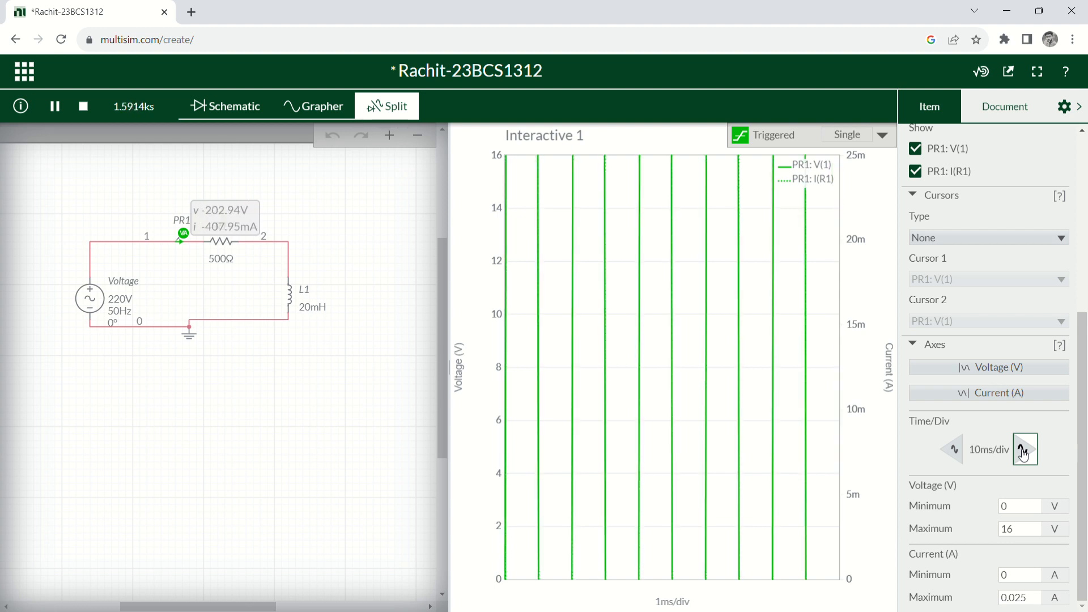
pyautogui.click(1023, 454)
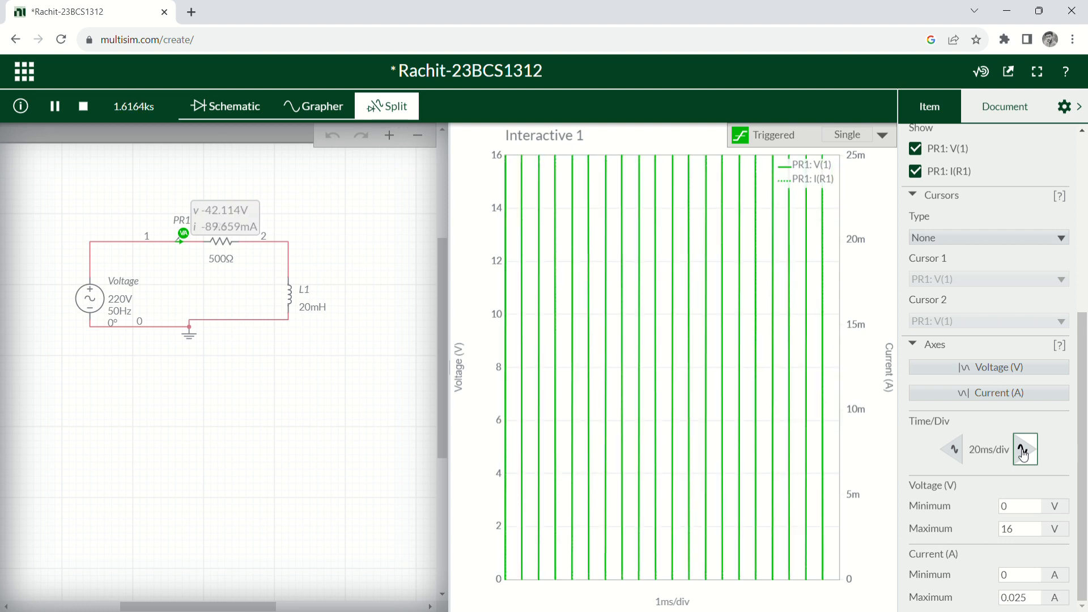
pyautogui.click(958, 451)
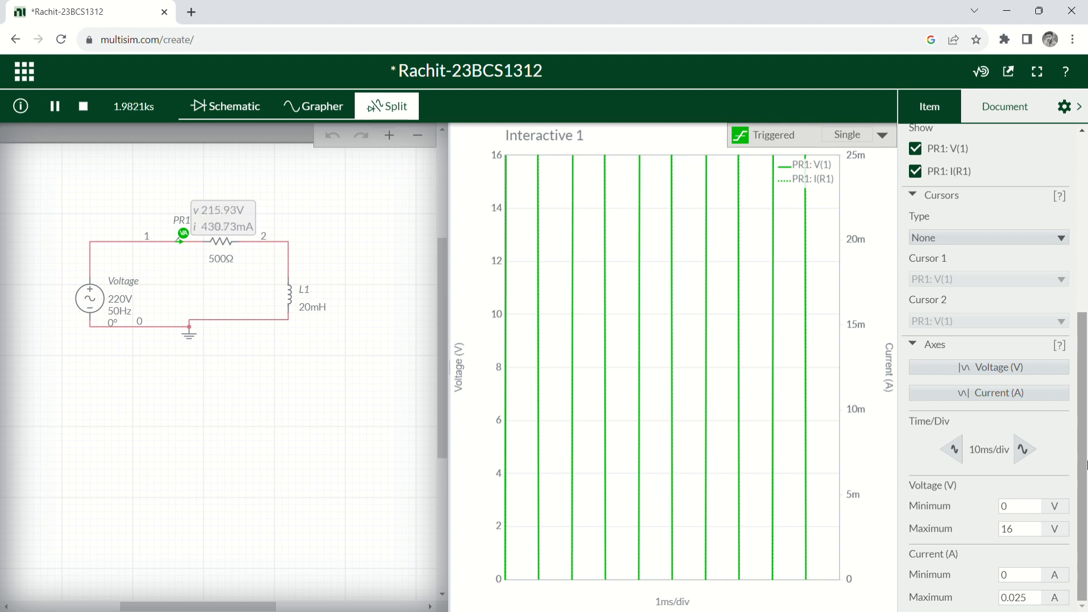
pyautogui.click(1027, 534)
# Set the voltage axis minimum to -220 and maximum to 220 V.
pyautogui.click(1018, 509)
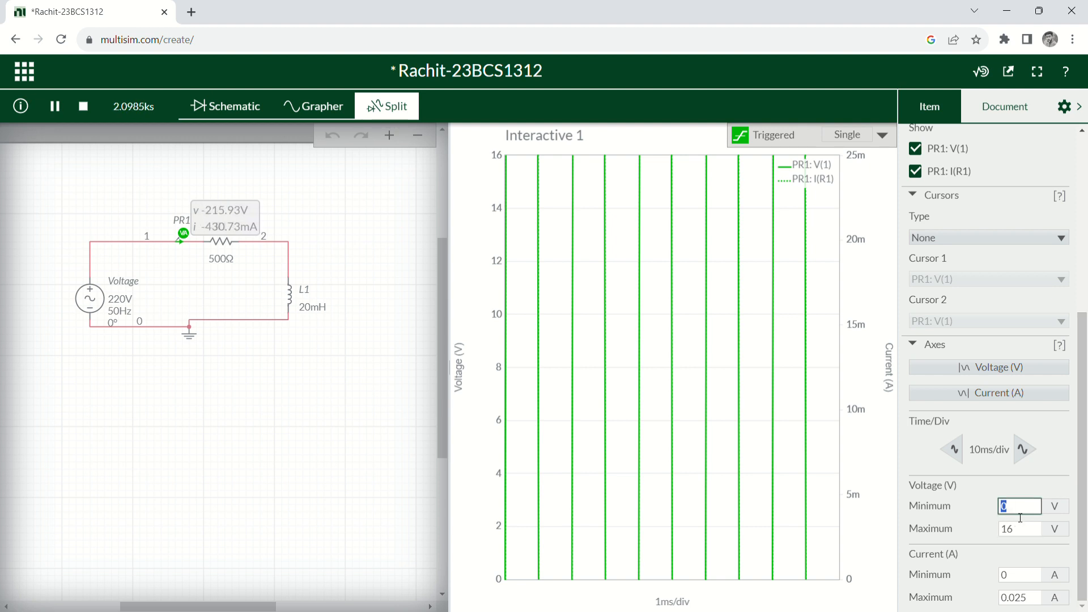
pyautogui.press('BackSpace')
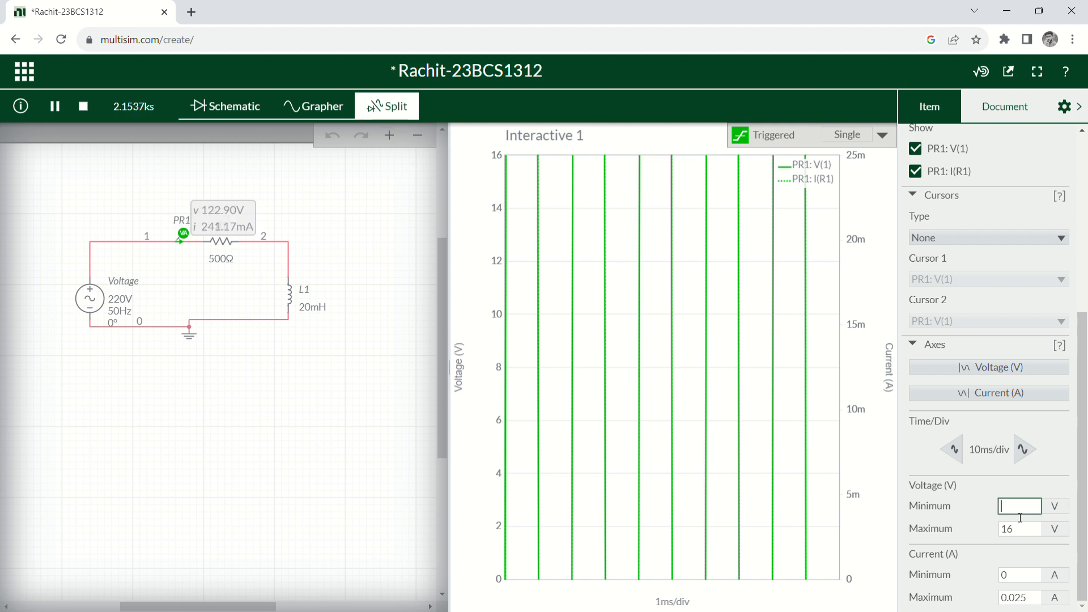
pyautogui.write('220')
pyautogui.press('Return')
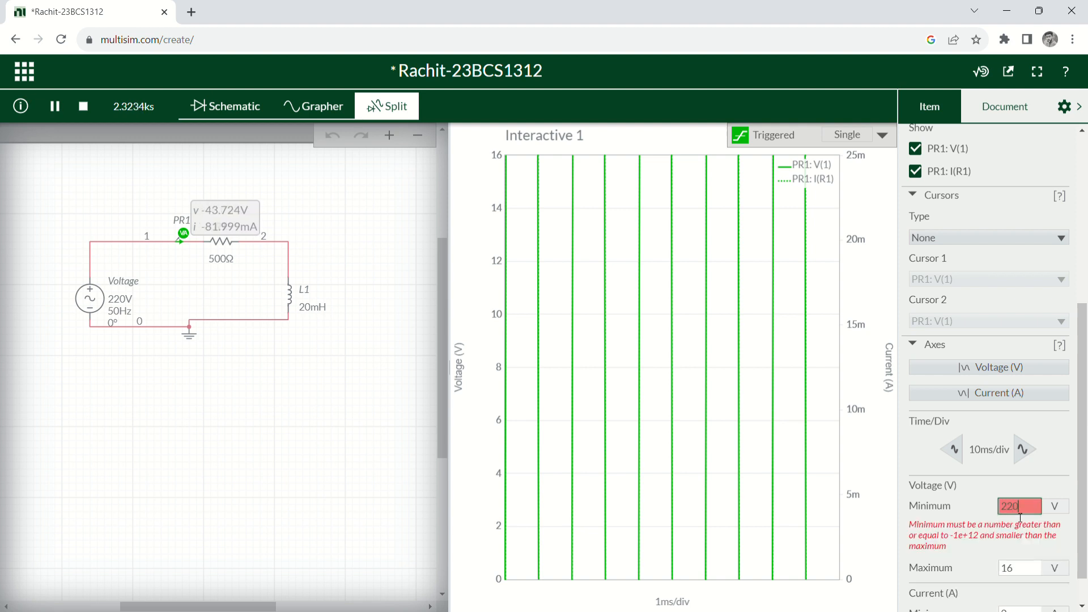
pyautogui.press('BackSpace')
pyautogui.press('BackSpace')
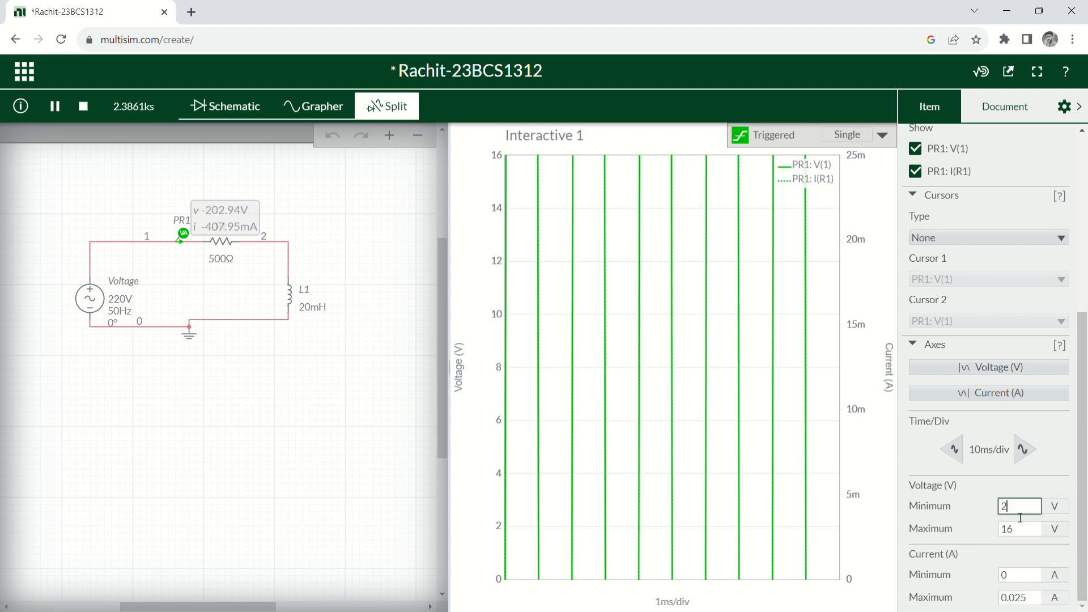
pyautogui.press('BackSpace')
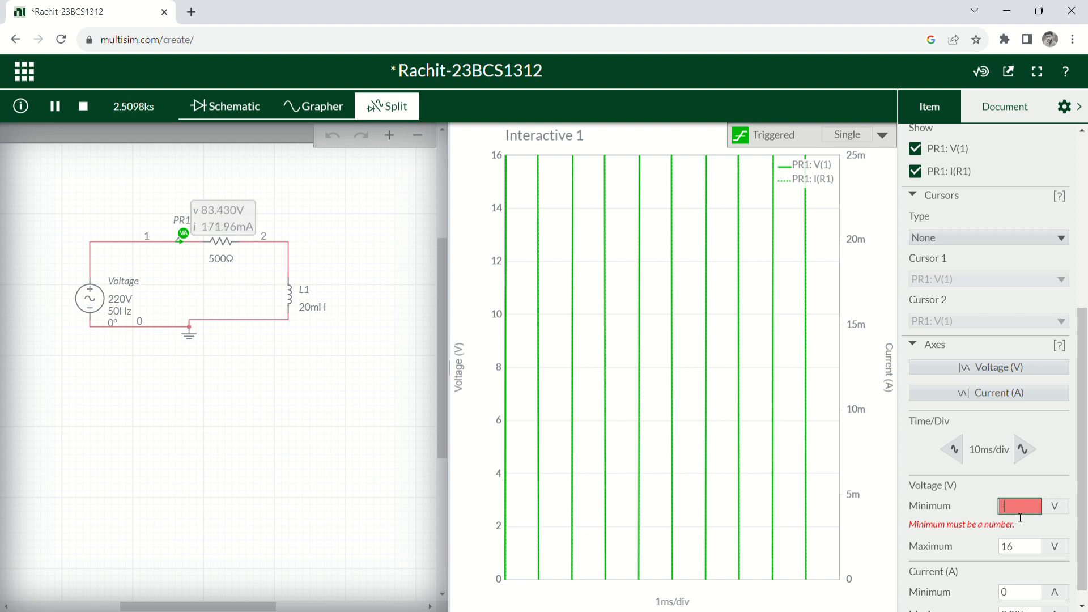
pyautogui.write('-220')
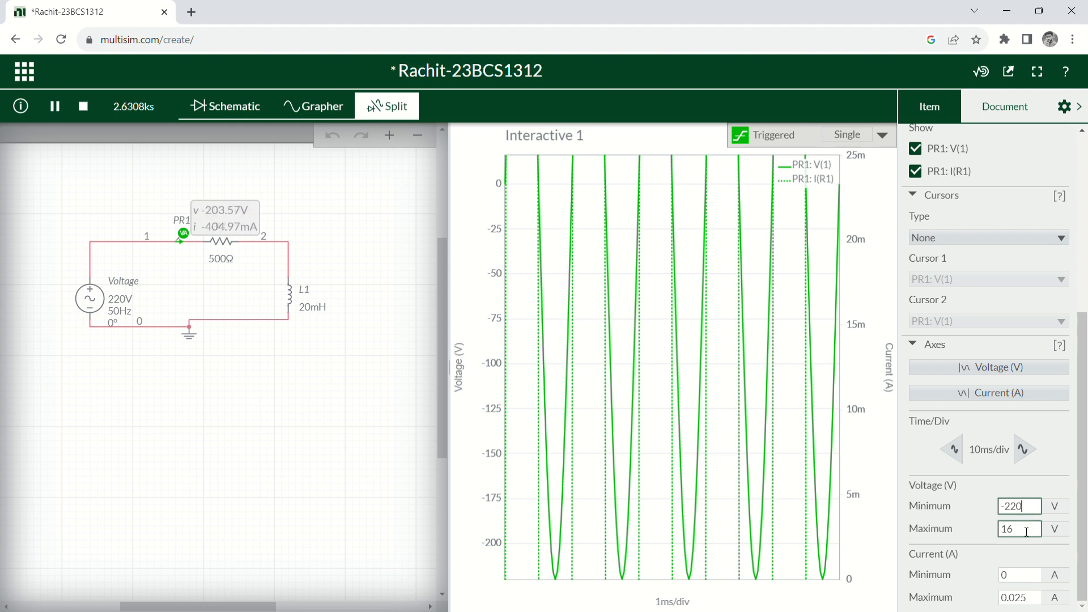
pyautogui.doubleClick(1026, 532)
pyautogui.press('BackSpace')
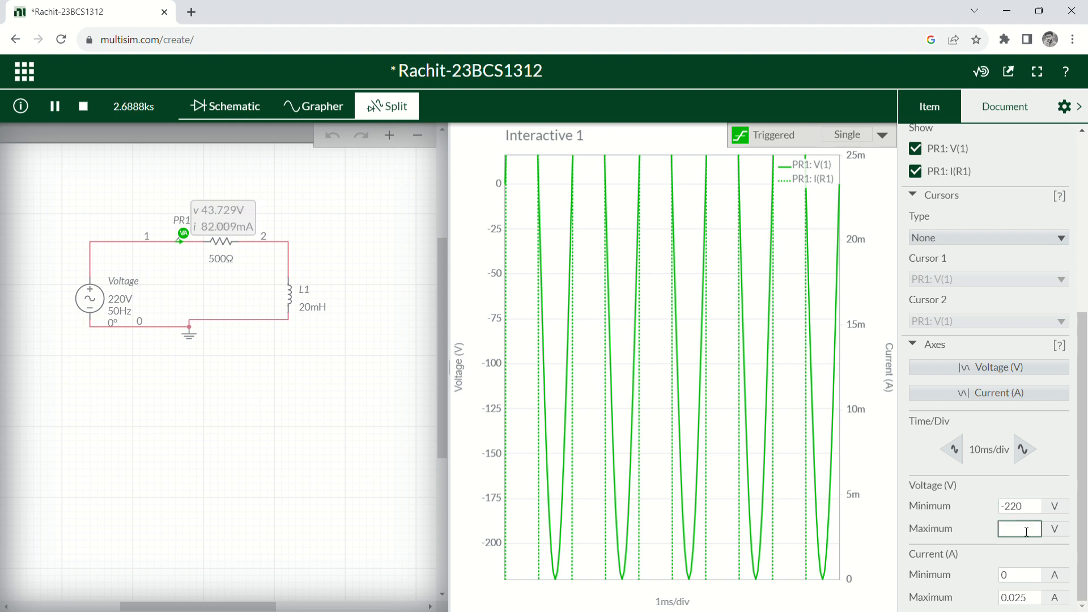
pyautogui.write('0')
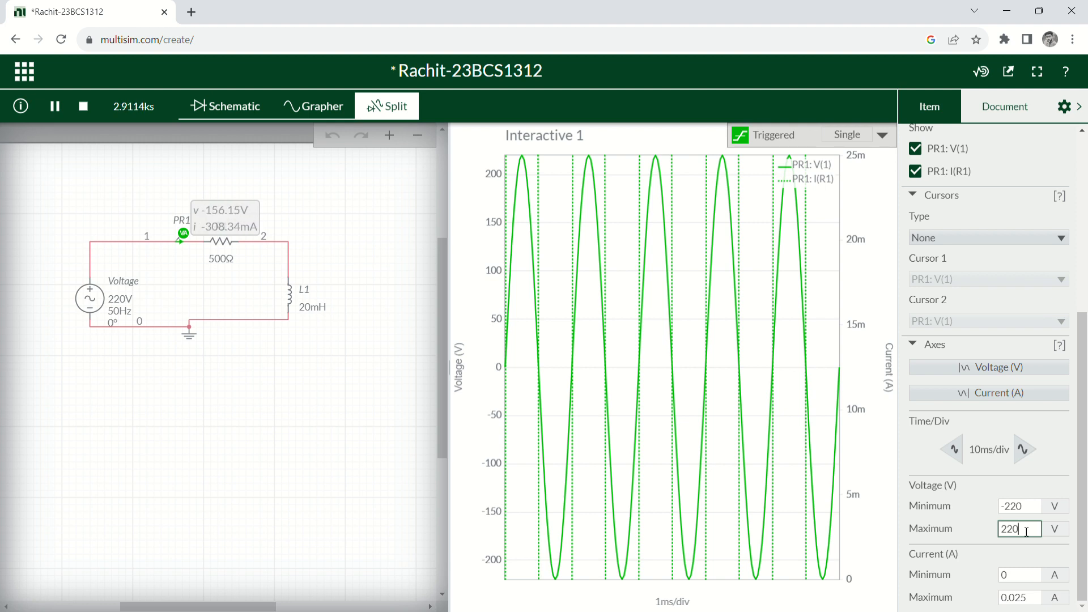
# Set the current axis minimum to -1 and maximum to 1 A.
pyautogui.doubleClick(1025, 577)
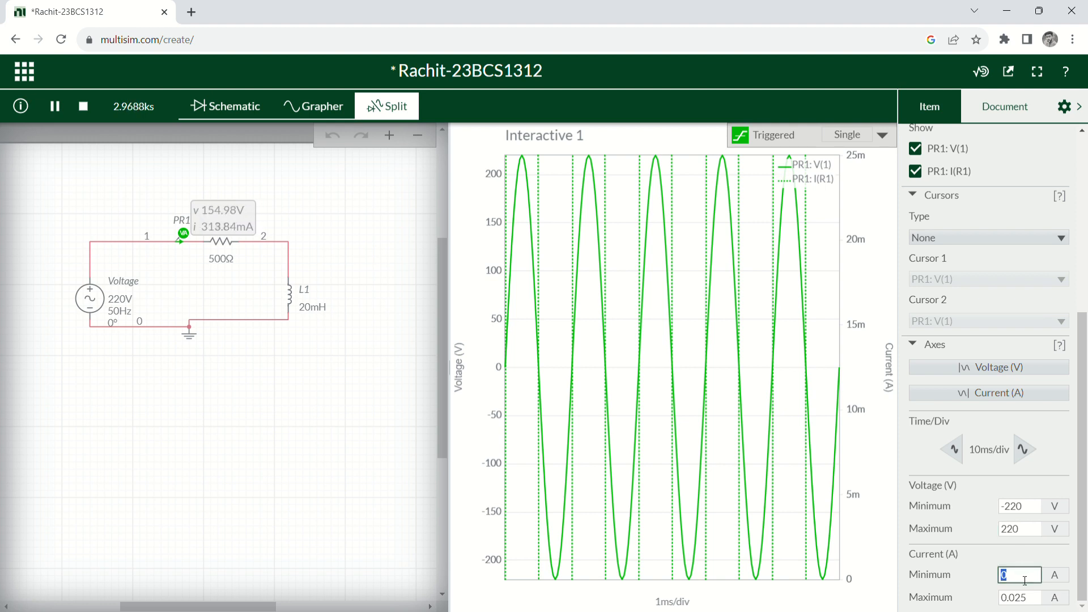
pyautogui.write('-1')
pyautogui.press('Return')
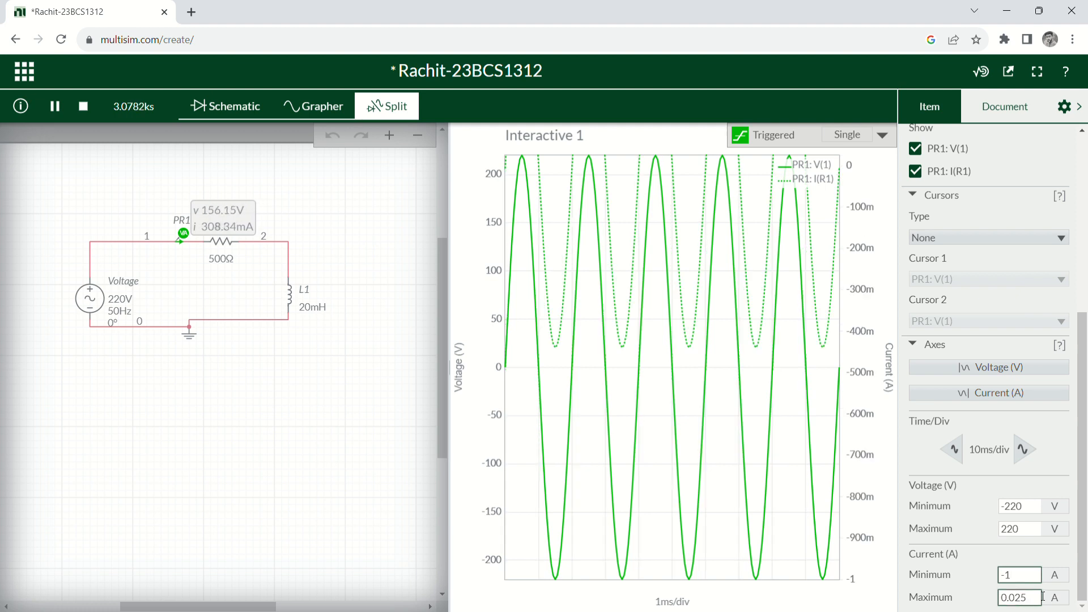
pyautogui.doubleClick(1041, 599)
pyautogui.press('BackSpace')
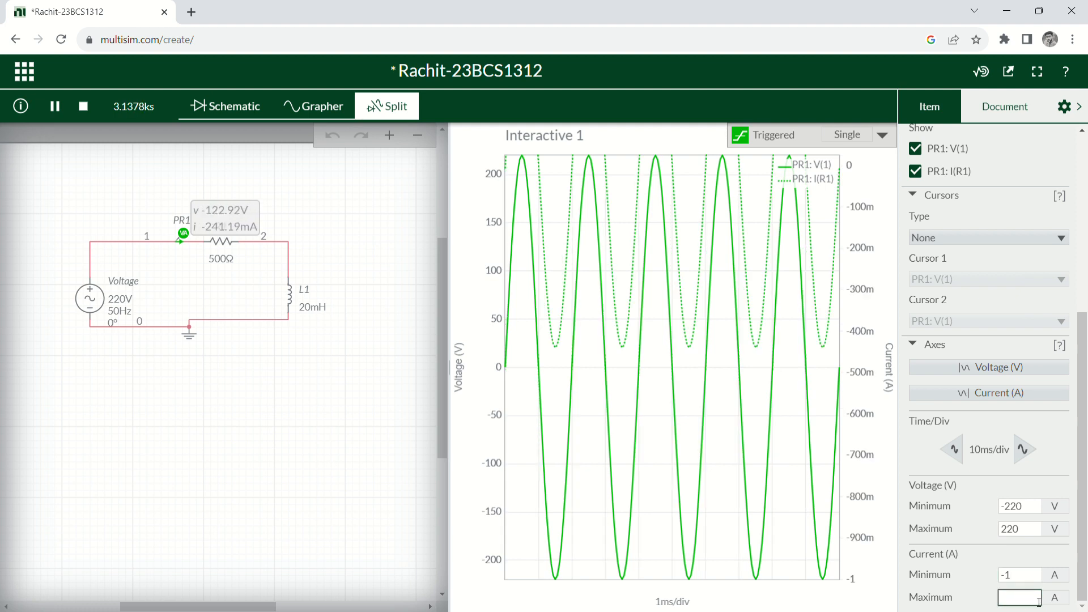
pyautogui.write('1')
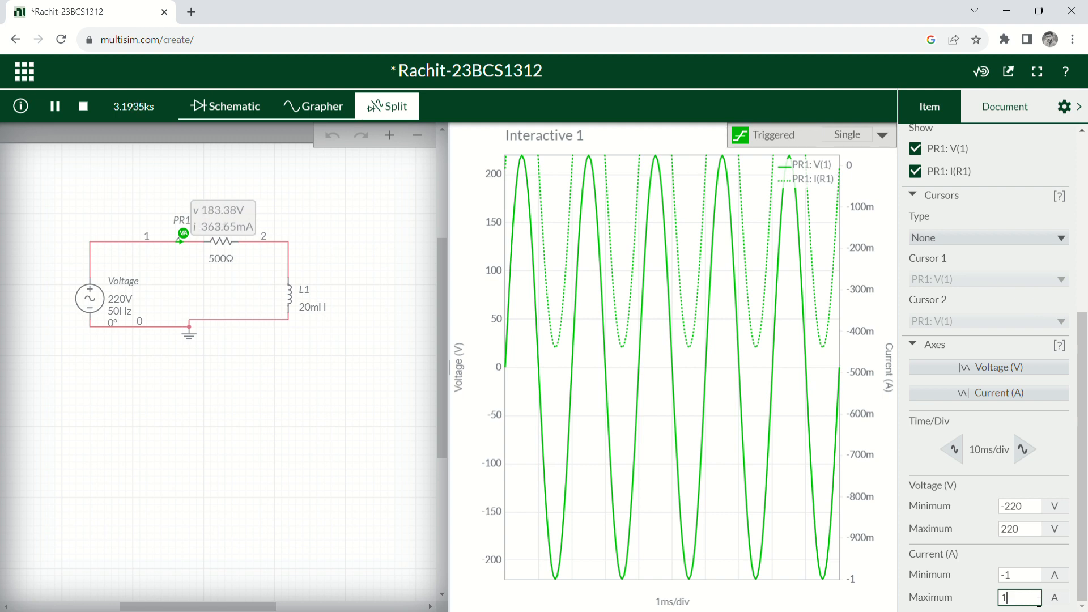
pyautogui.press('Return')
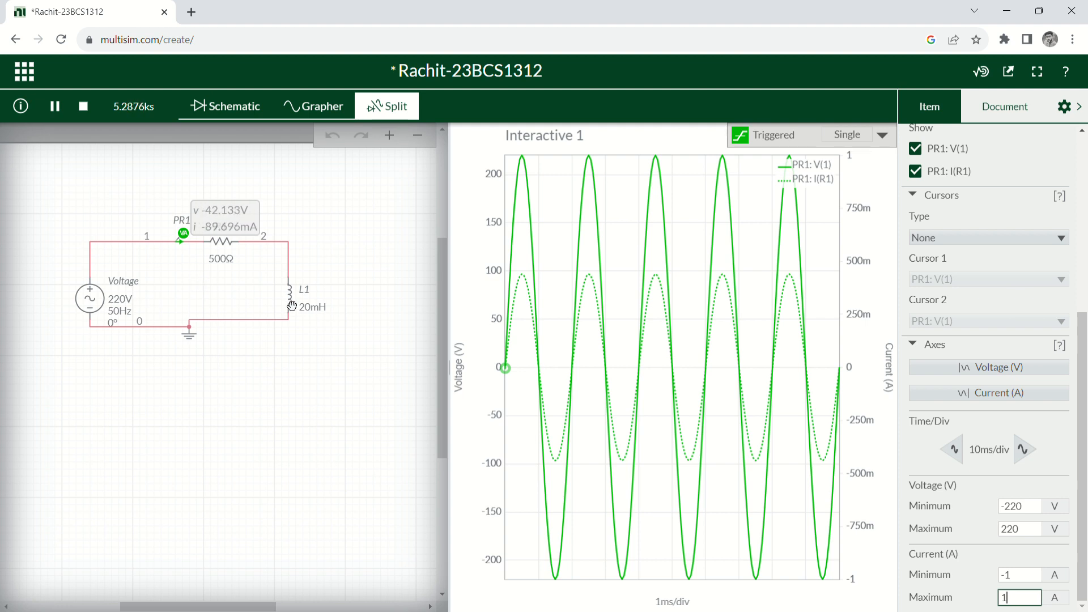
# Stop the simulation and set L1's Inductance to 1 H.
pyautogui.click(83, 107)
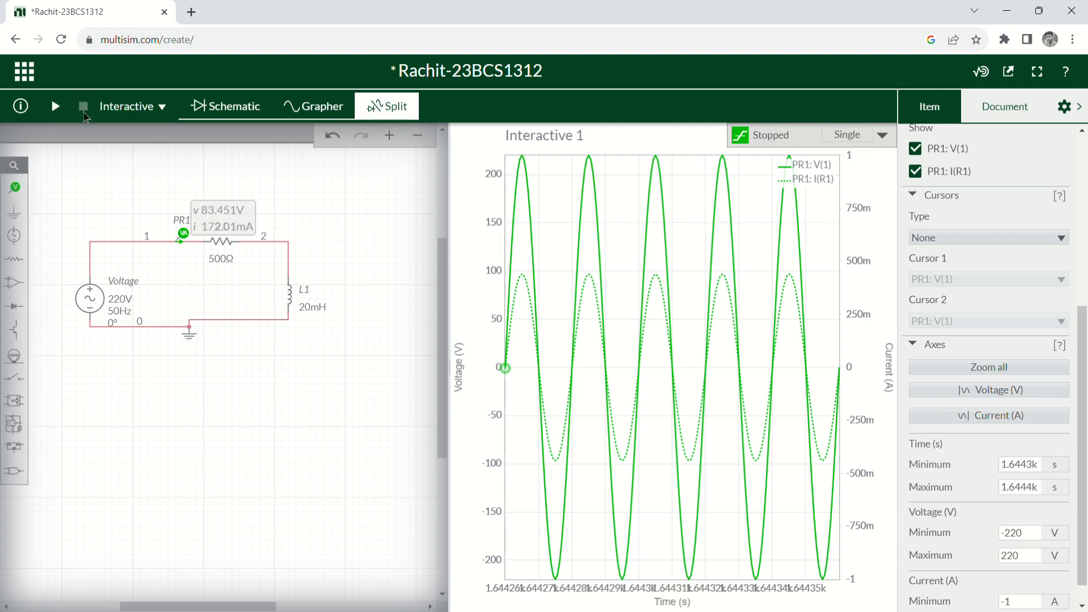
pyautogui.click(317, 309)
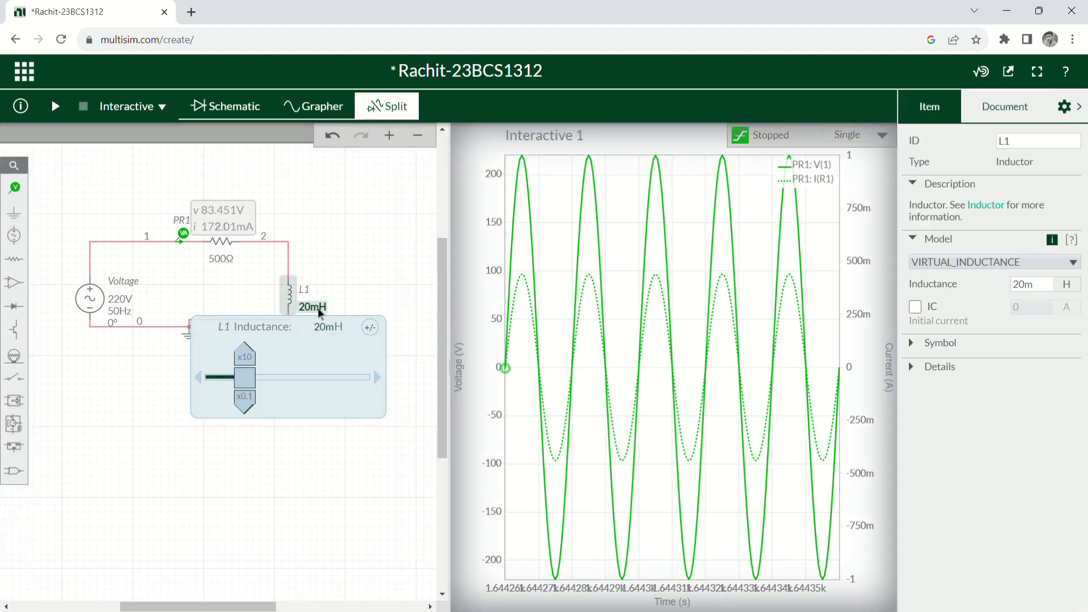
pyautogui.click(1030, 293)
pyautogui.doubleClick(1039, 292)
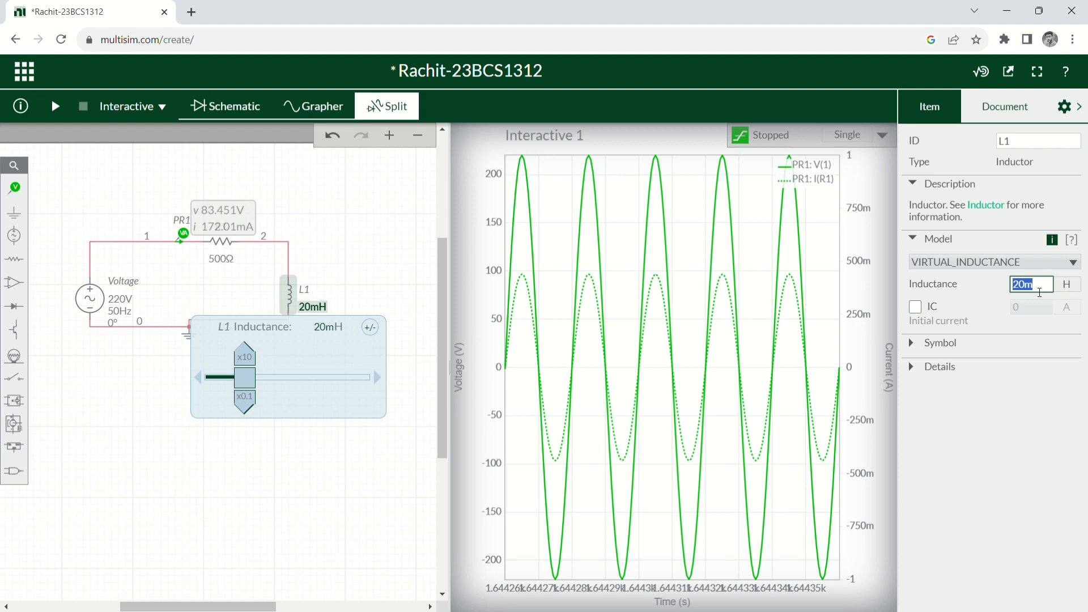
pyautogui.press('BackSpace')
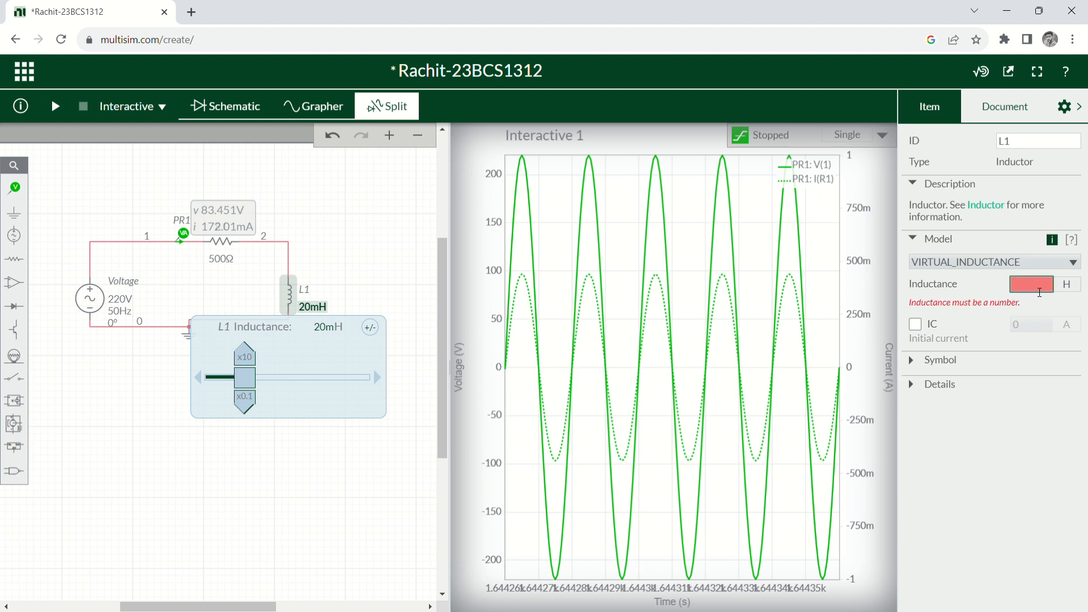
pyautogui.write('1')
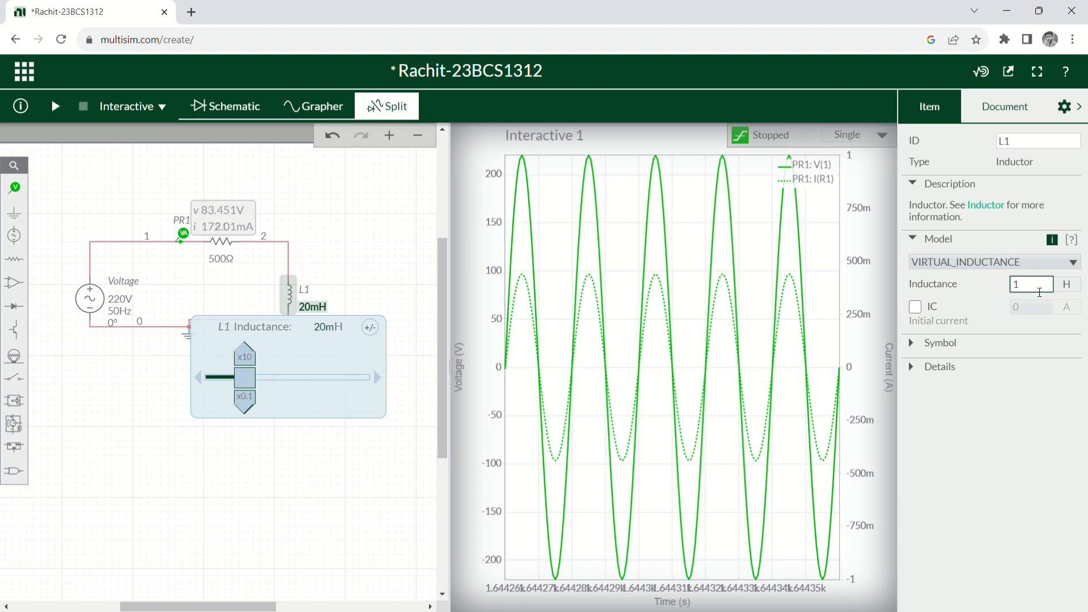
pyautogui.press('Return')
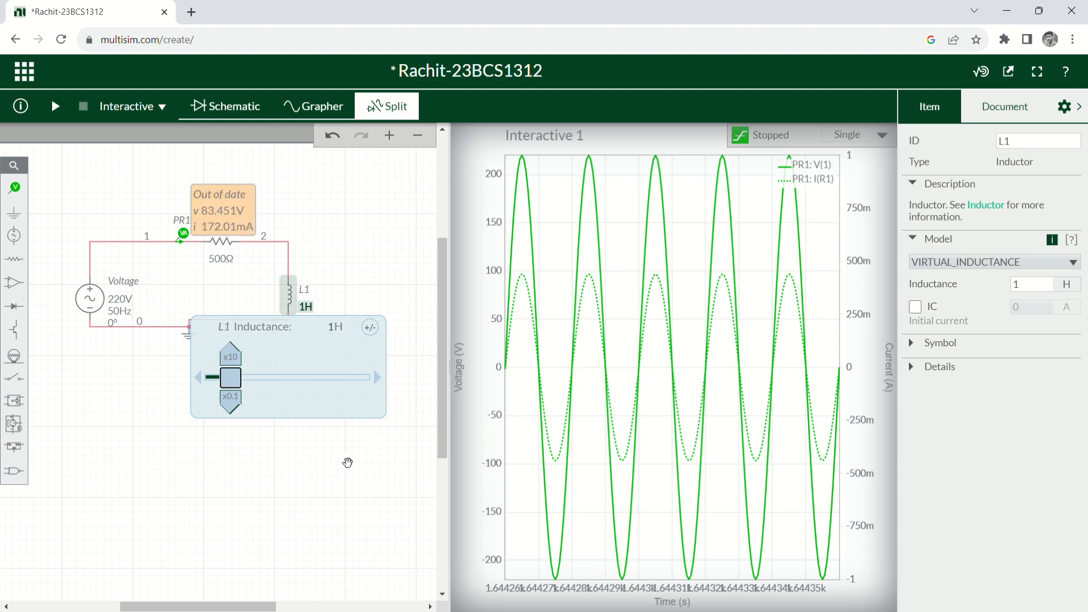
pyautogui.click(347, 462)
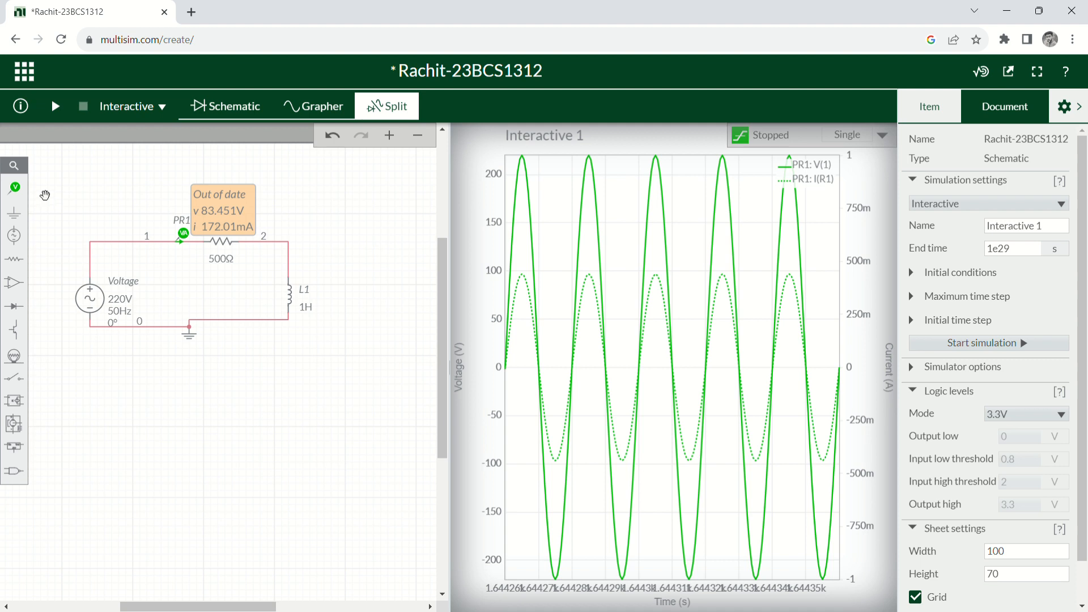
# Run the simulation again with L1 at 1 H.
pyautogui.click(56, 108)
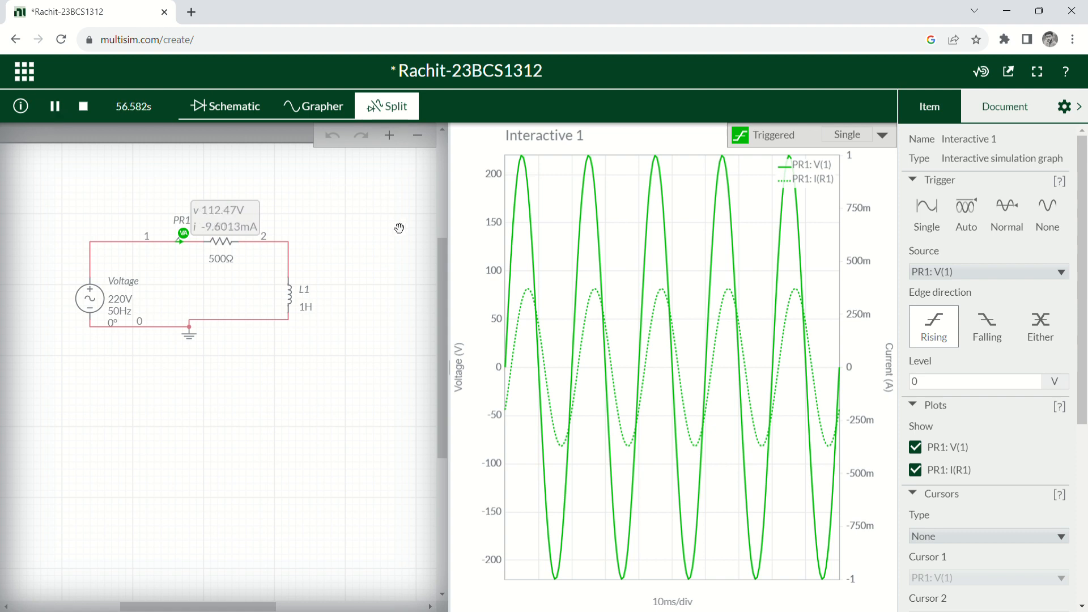
pyautogui.moveTo(507, 377)
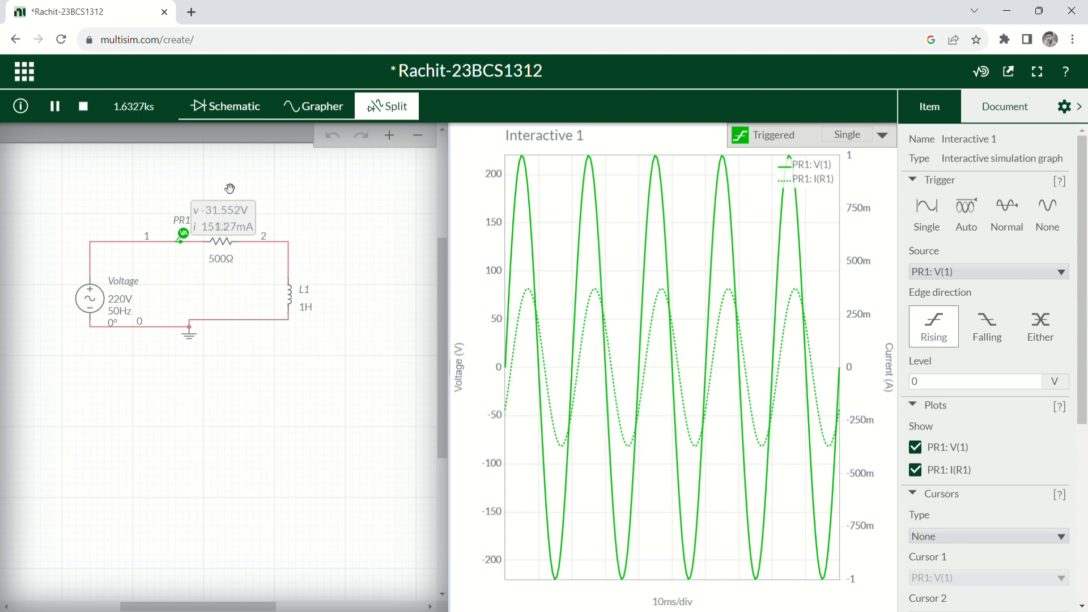
# Stop the simulation and change resistor R1's resistance from 500 Ω to 700 Ω.
pyautogui.click(82, 109)
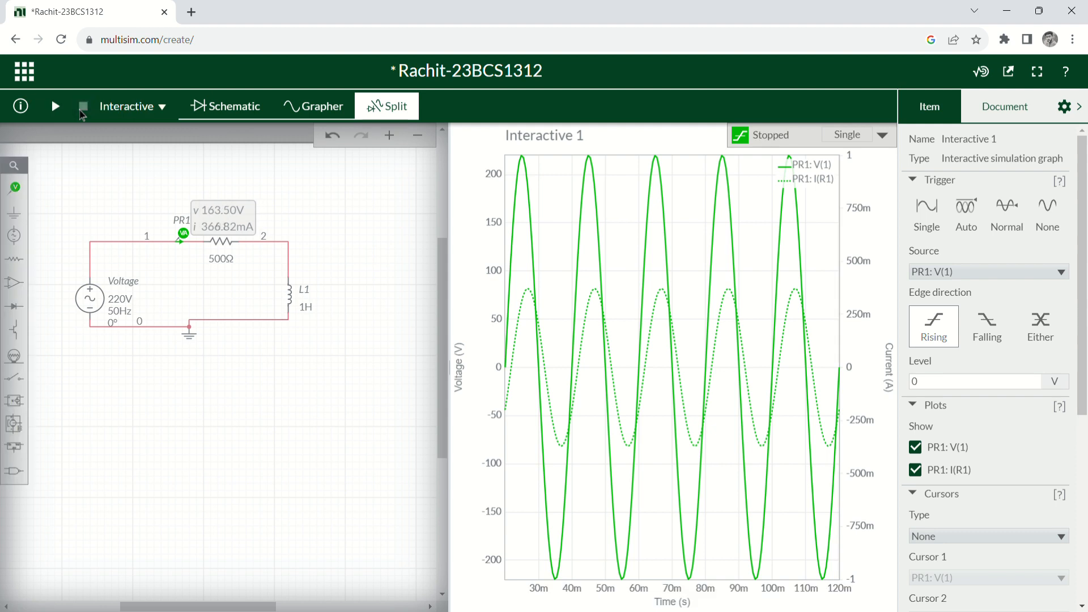
pyautogui.click(218, 261)
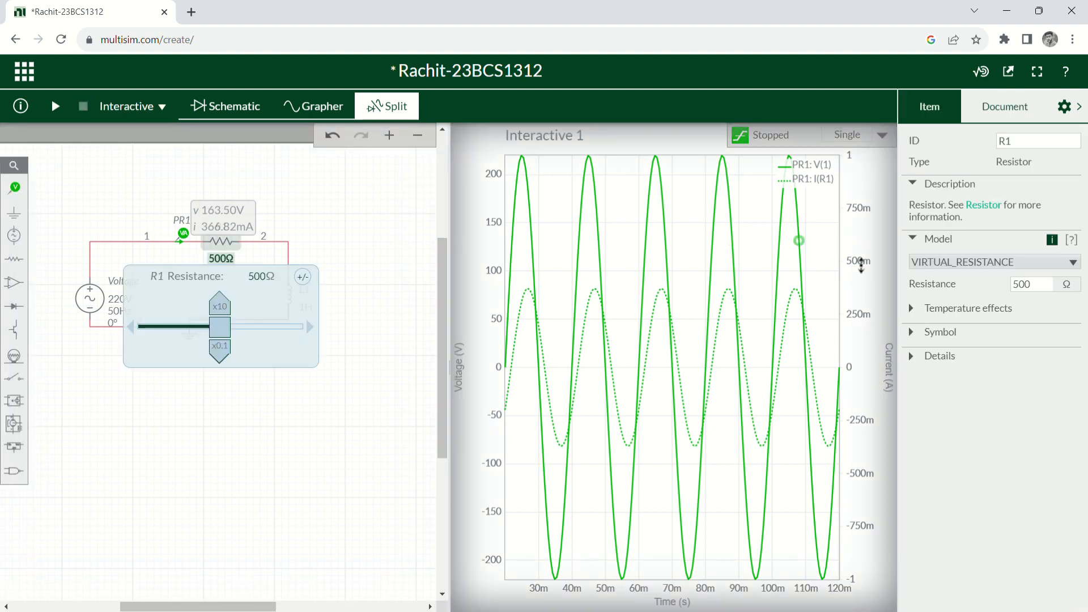
pyautogui.click(1041, 286)
pyautogui.press('BackSpace')
pyautogui.press('BackSpace')
pyautogui.press('BackSpace')
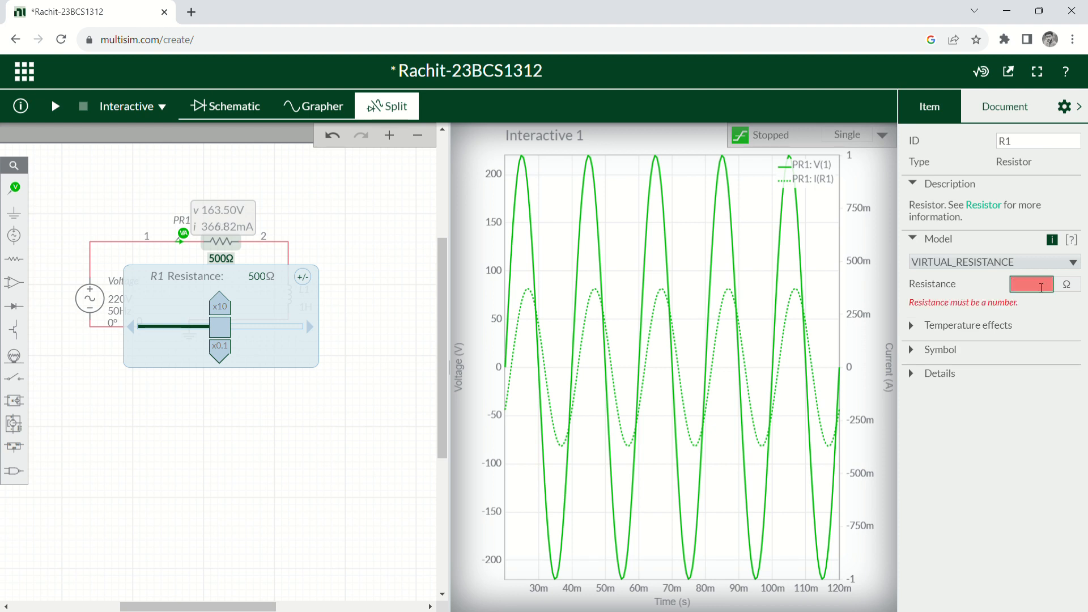
pyautogui.write('700')
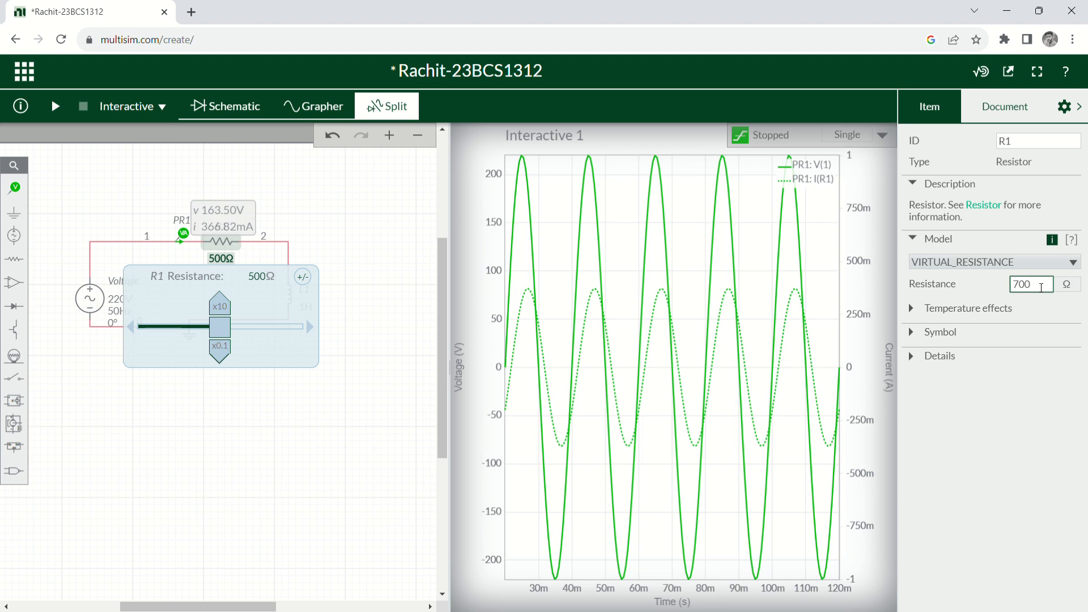
pyautogui.press('Return')
pyautogui.moveTo(584, 354)
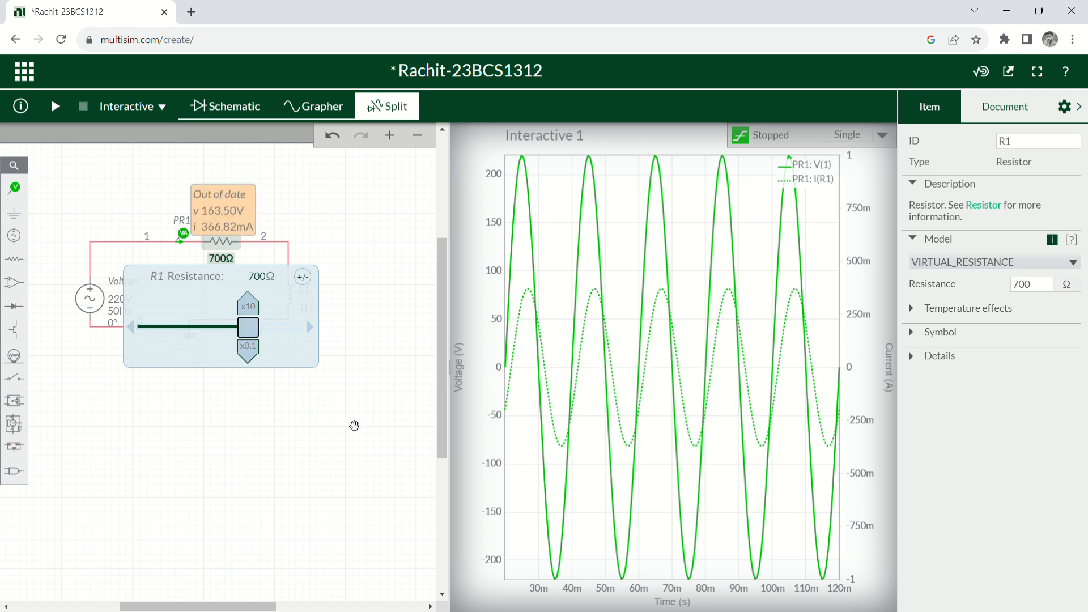
pyautogui.click(357, 425)
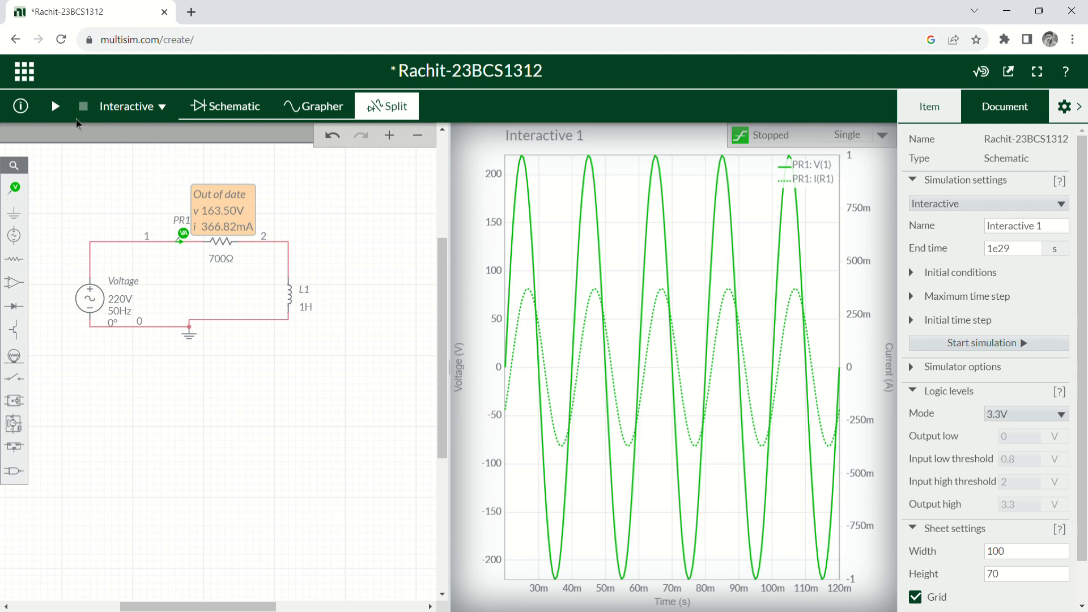
# Restart the simulation with R1 at 700 Ω to plot live voltage and current.
pyautogui.click(56, 108)
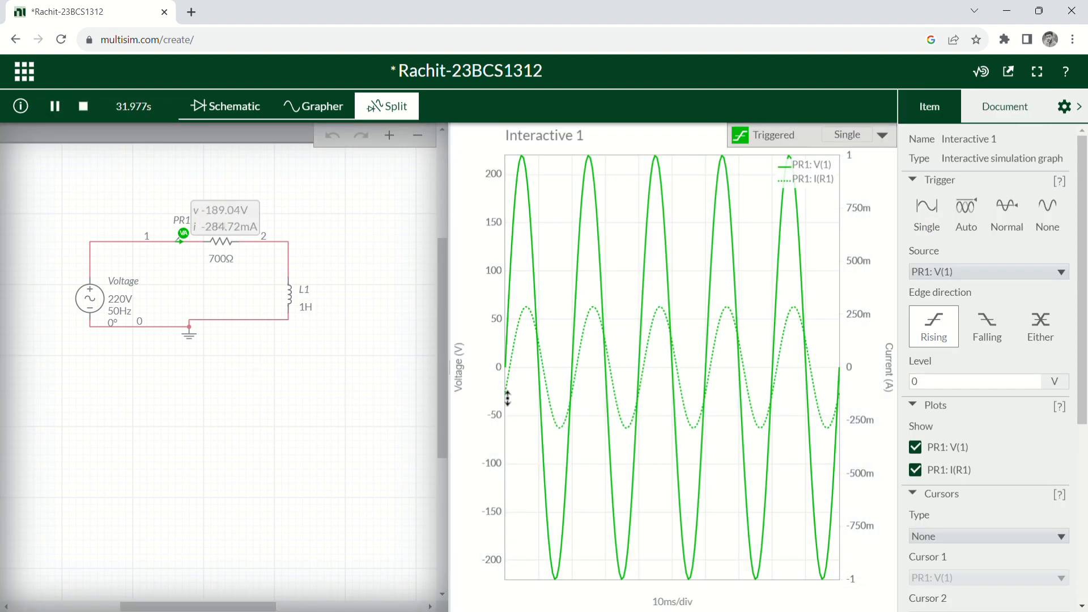
pyautogui.moveTo(508, 399)
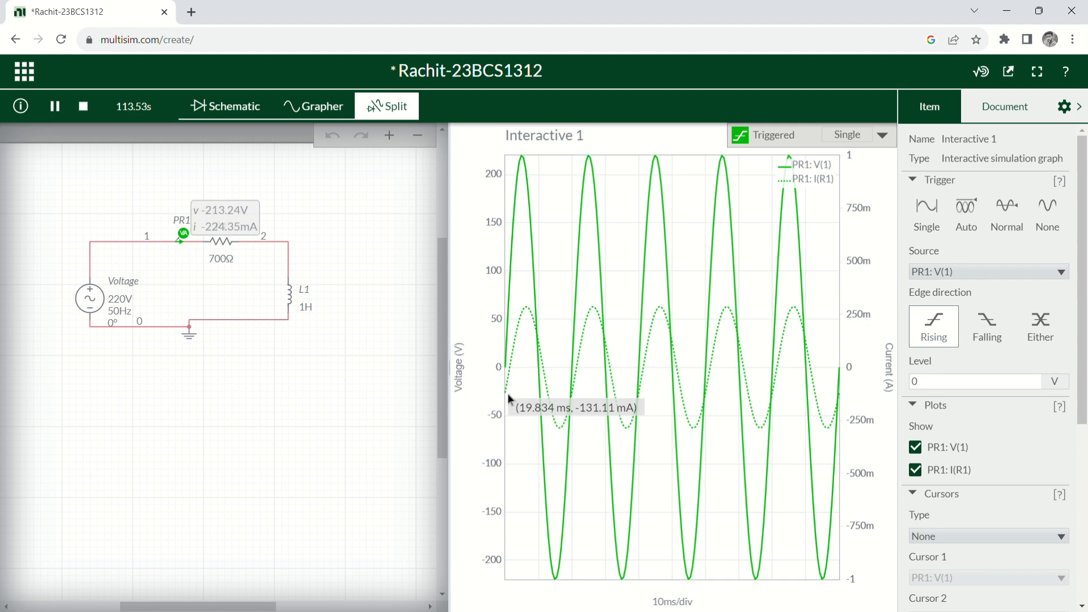
# End the simulation, freezing the 700 Ω, 1 H circuit's voltage and current traces.
pyautogui.moveTo(506, 356)
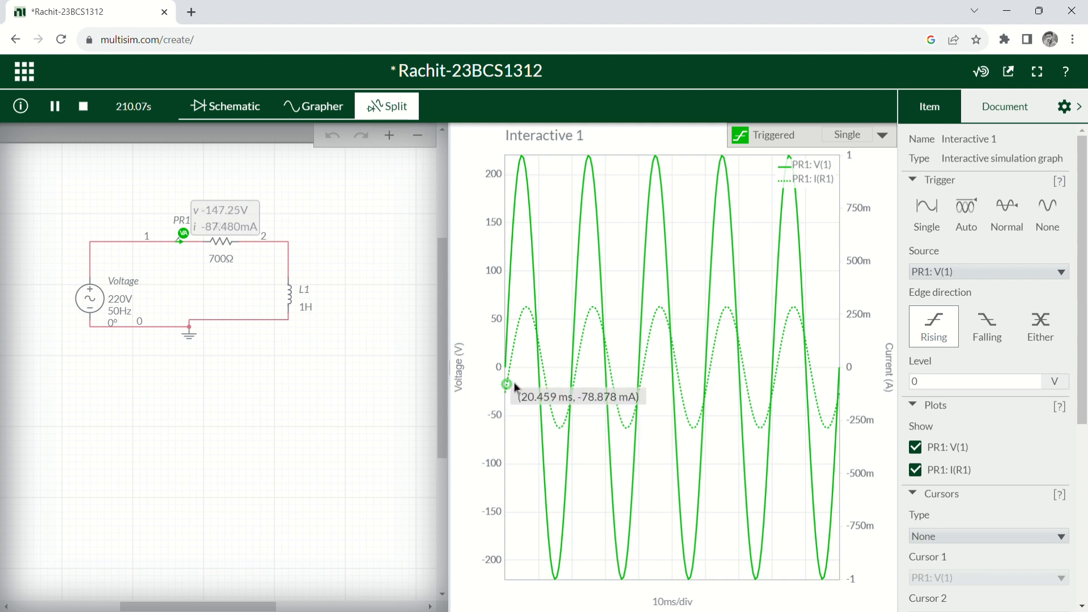
pyautogui.moveTo(511, 375)
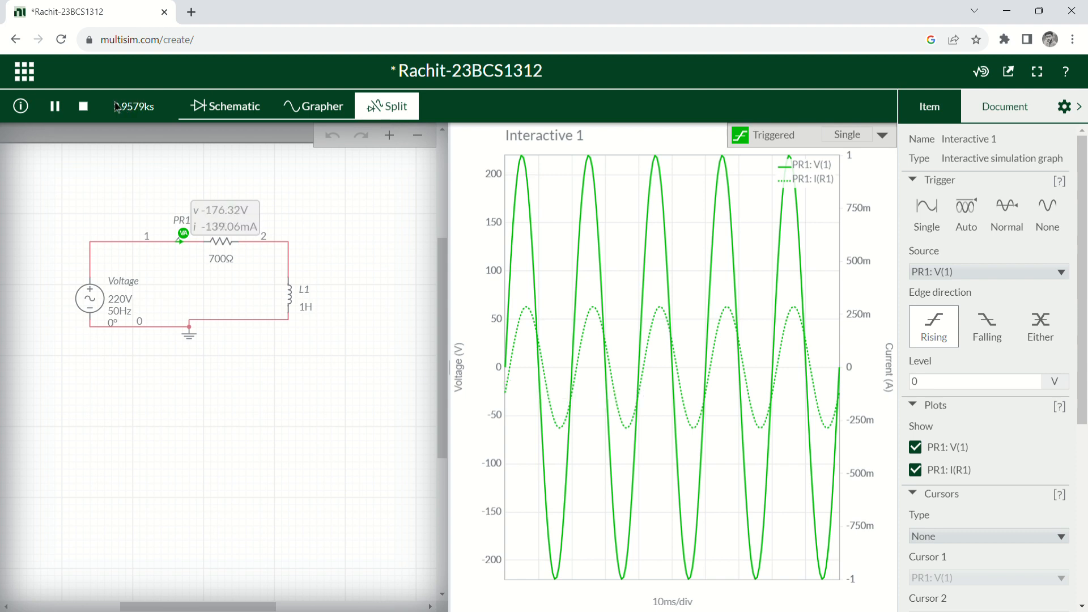
pyautogui.click(85, 106)
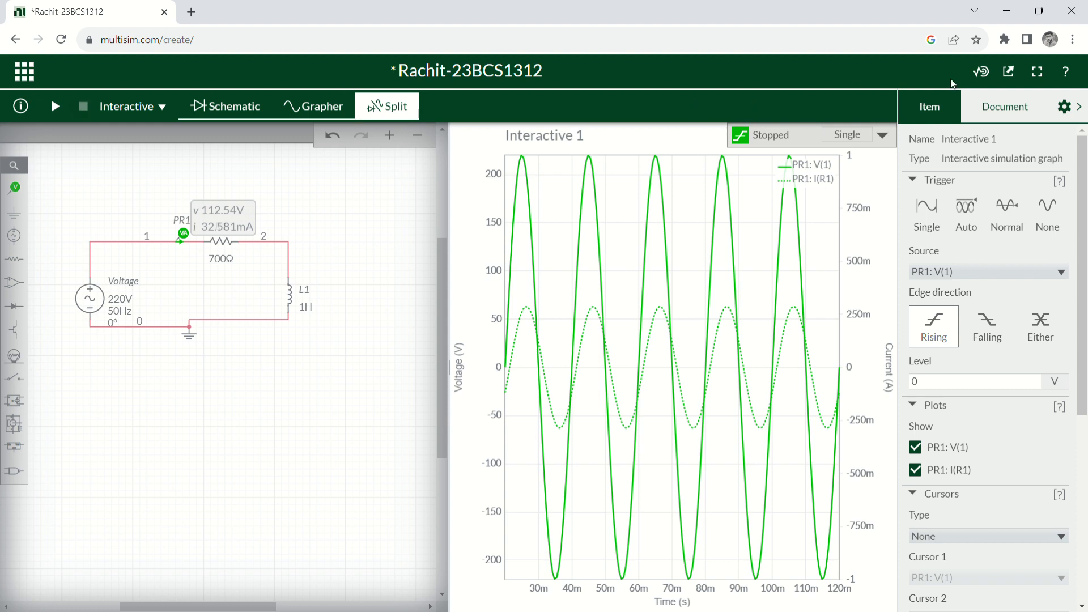